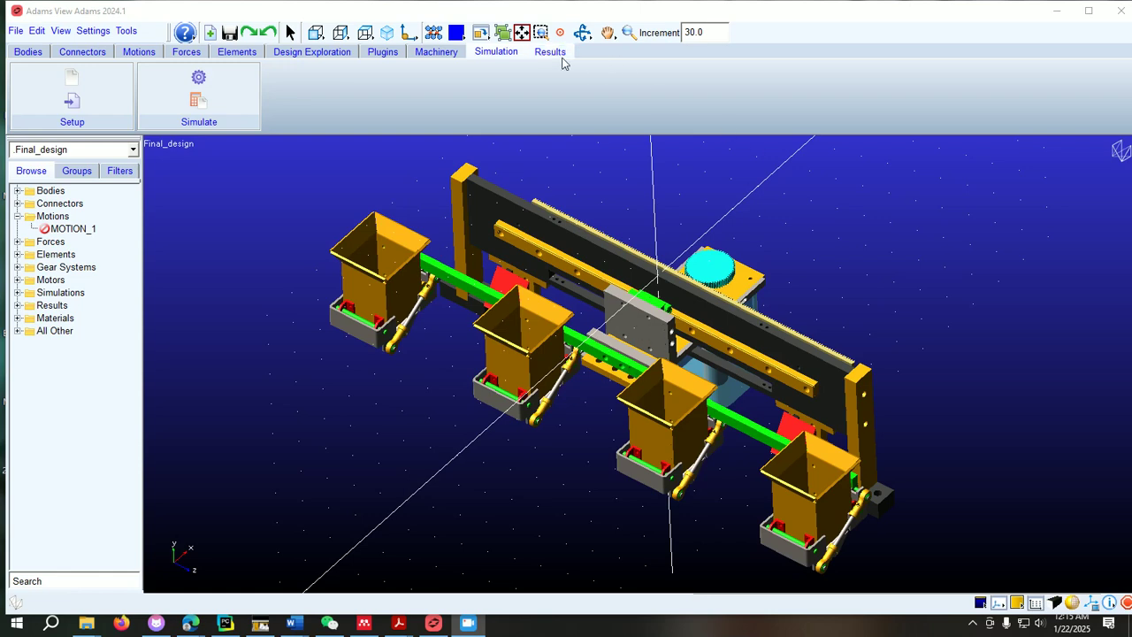
- Rotate the conveyor-bucket model with Dynamic Rotate to view it from another angle
left_click(582, 32)
left_click_drag(611, 272, 550, 277)
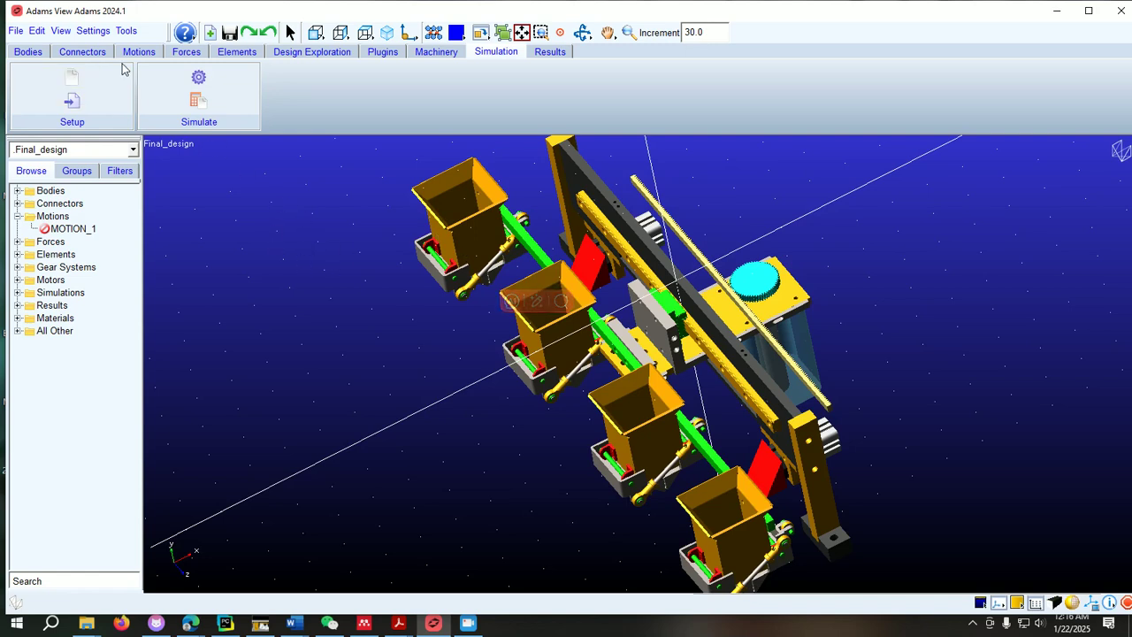
- Toggle marker icon visibility on, then rotate the model back to a flatter view
right_click(262, 214)
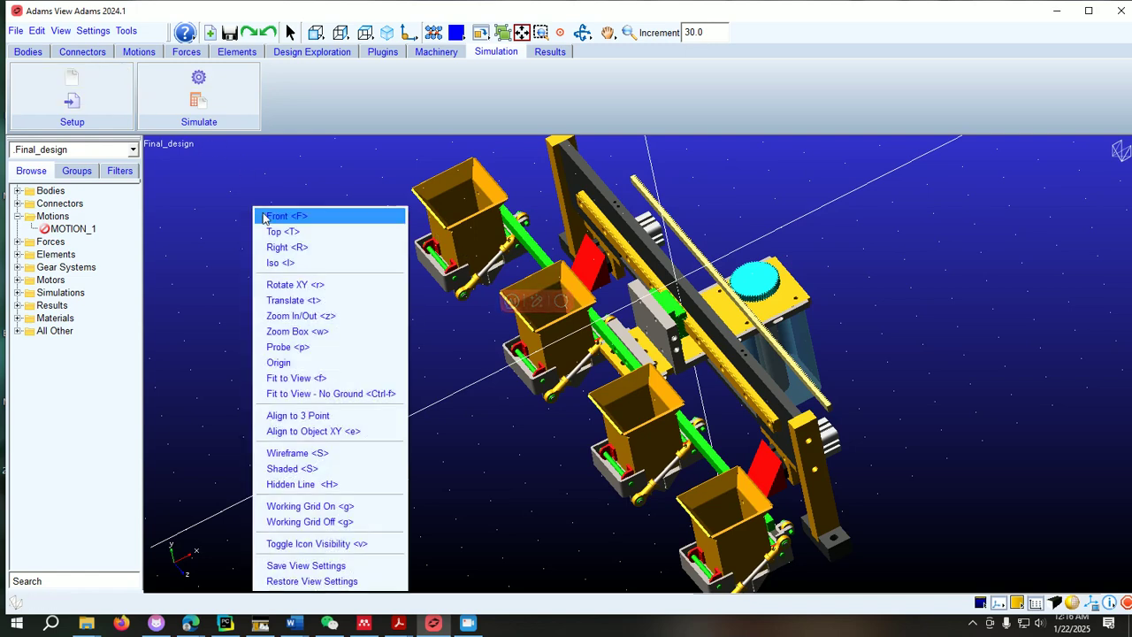
left_click(323, 544)
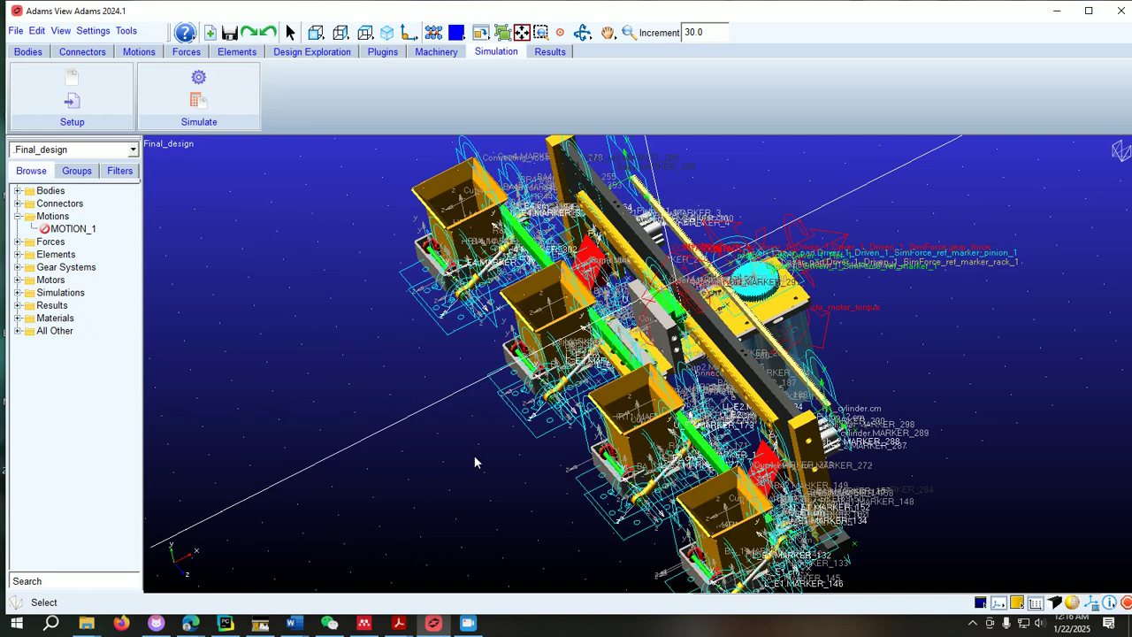
left_click(581, 32)
left_click_drag(629, 336, 686, 349)
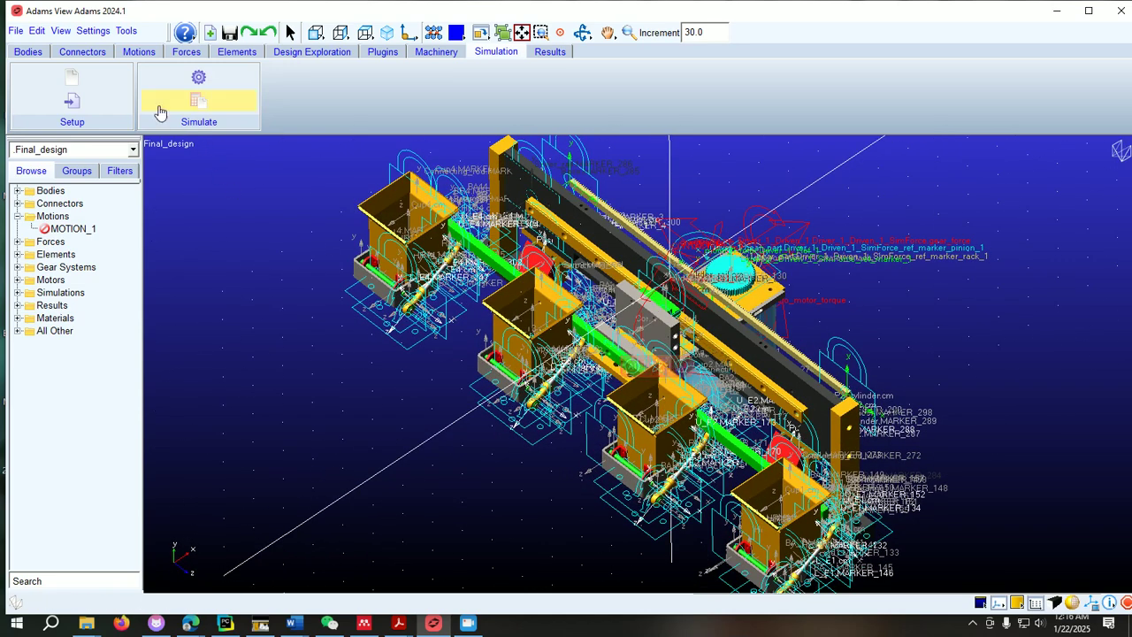
- Add translational joint motion MOTION_2, speed 10.0, on the translational joint
left_click(138, 53)
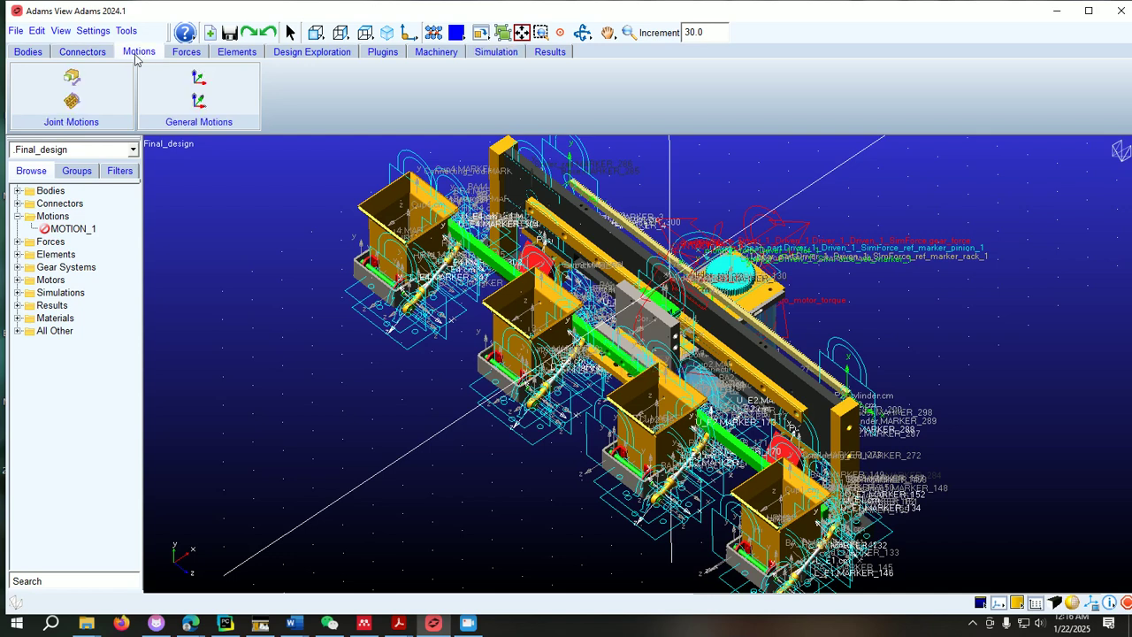
left_click(88, 85)
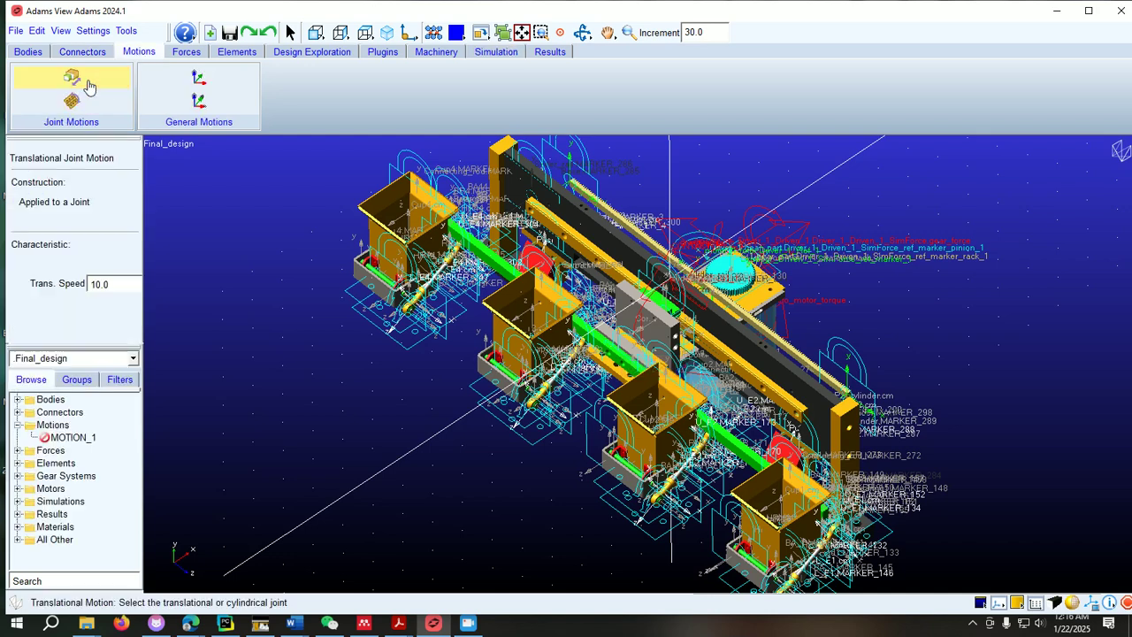
left_click(692, 352)
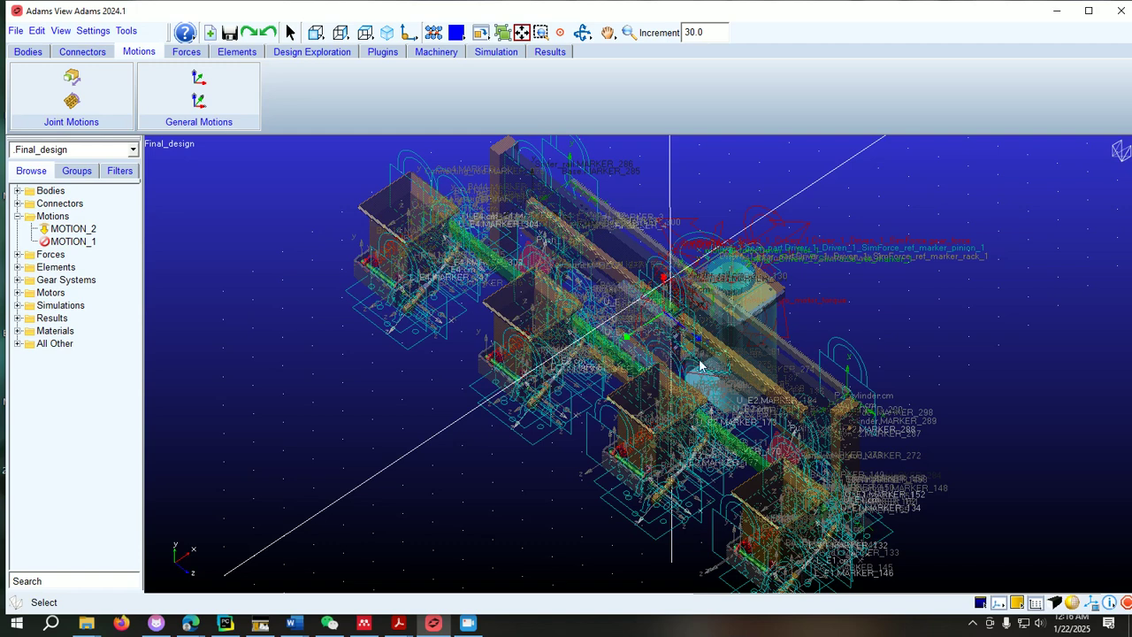
left_click(251, 287)
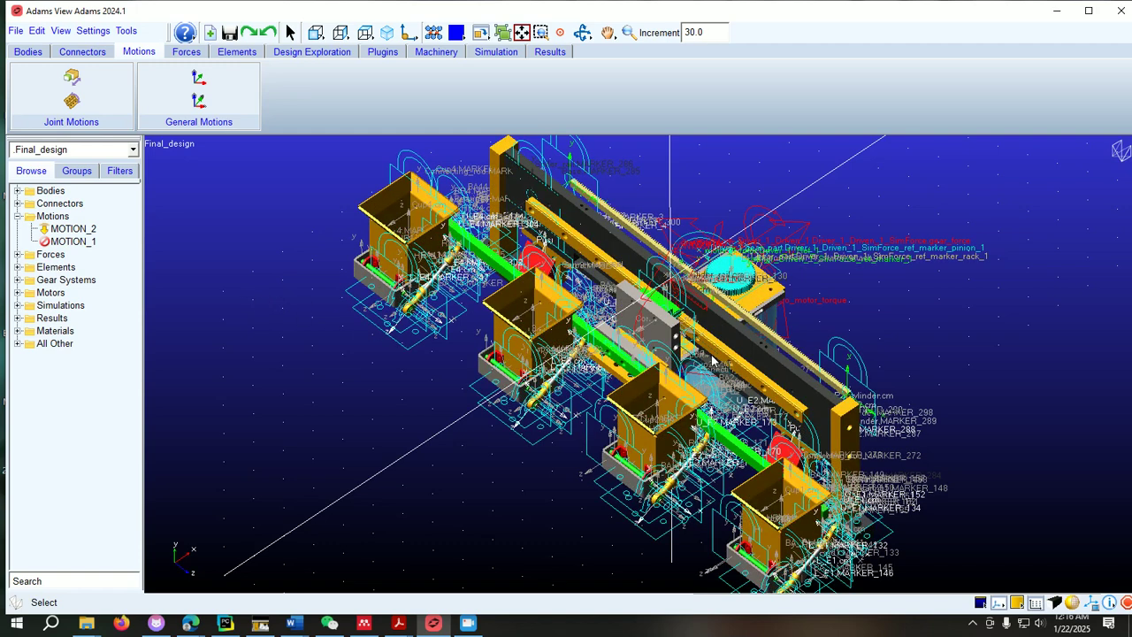
- Modify MOTION_2 and open its Function Builder with the 10.0 * time expression selected
right_click(82, 231)
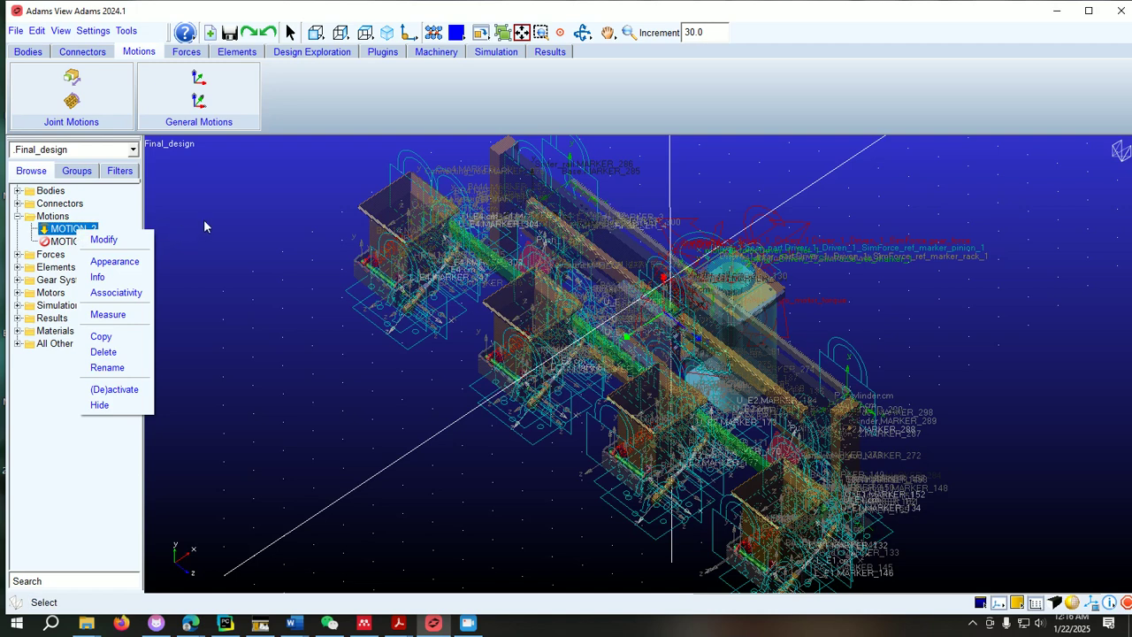
left_click(97, 239)
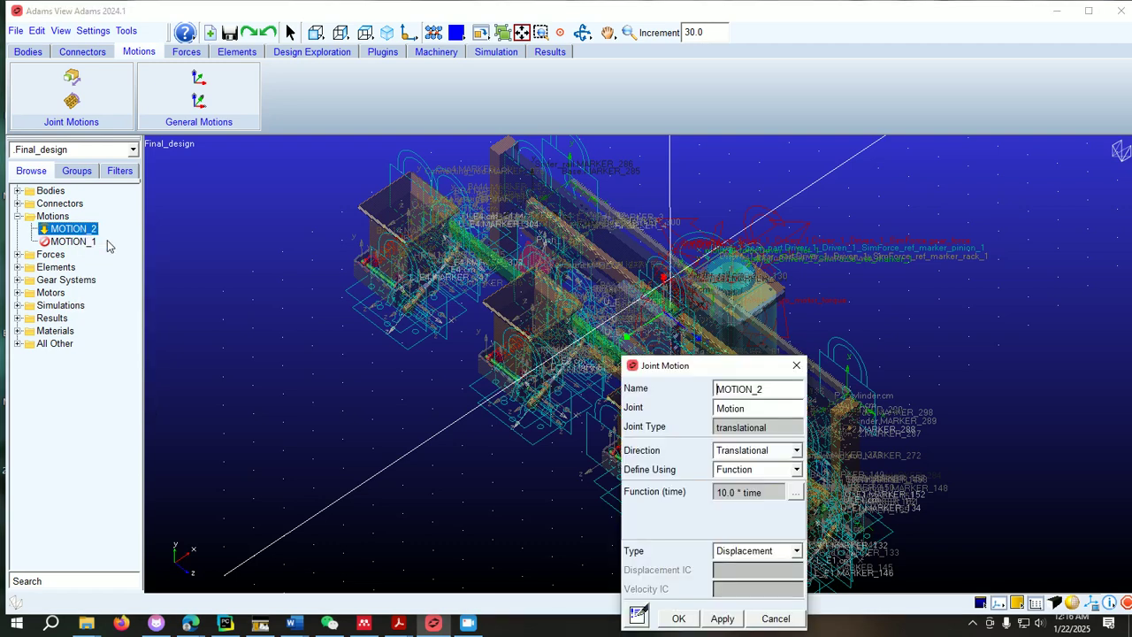
left_click_drag(739, 368, 374, 183)
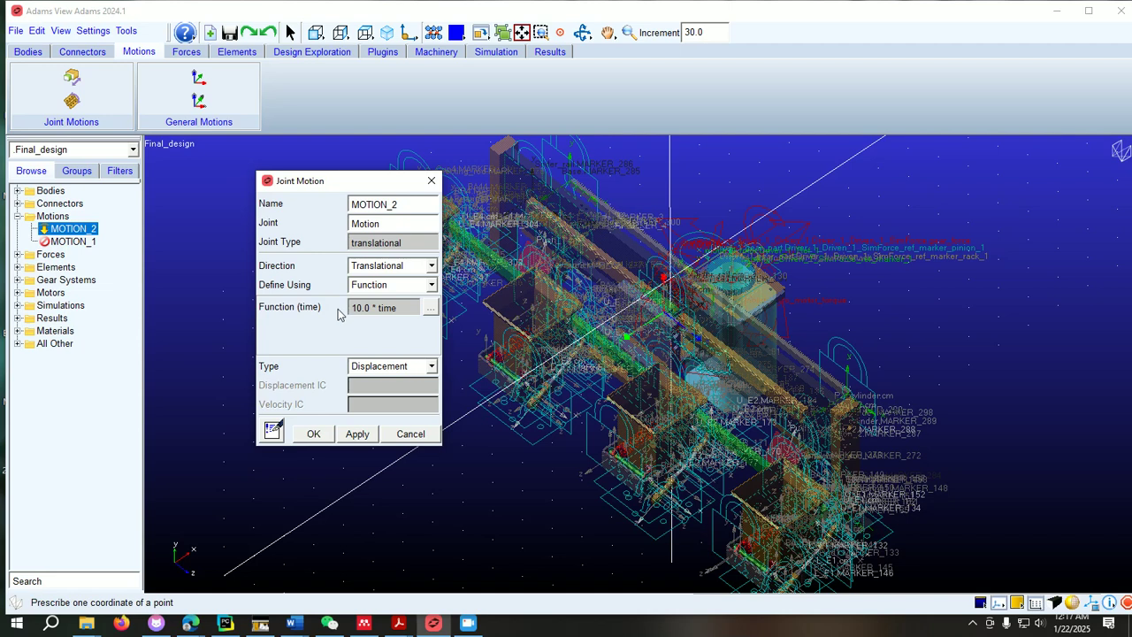
left_click(429, 307)
left_click_drag(432, 88, 283, 81)
- Clear the old 10.0 * time function and choose Step from Math Functions
key("BackSpace")
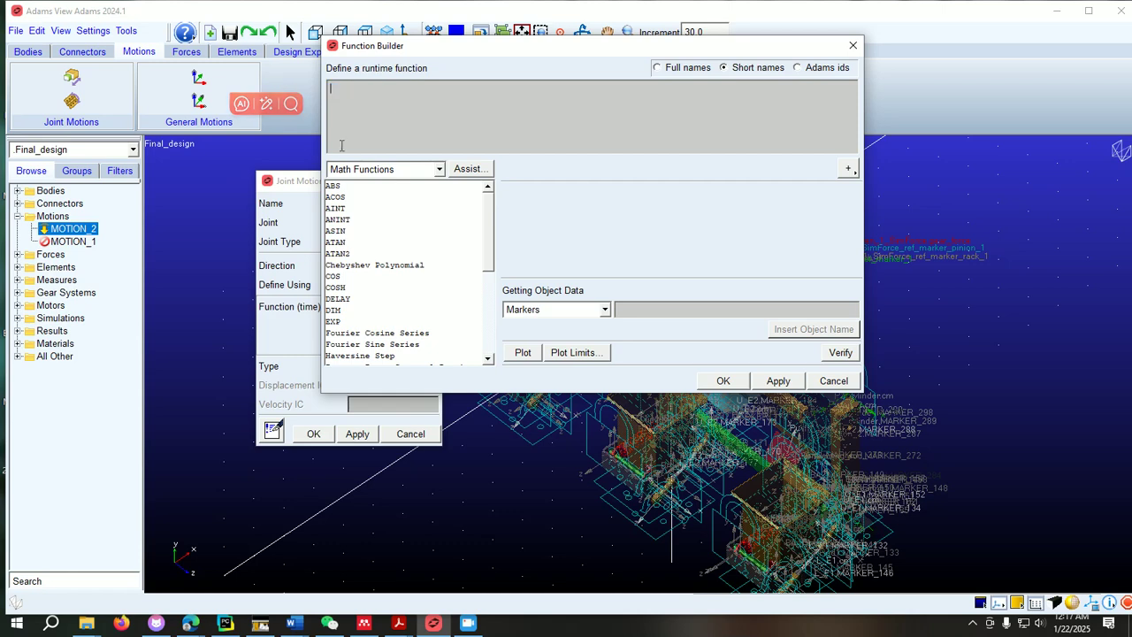
left_click_drag(491, 220, 489, 293)
scroll(382, 318, "up", 10)
scroll(378, 298, "down", 10)
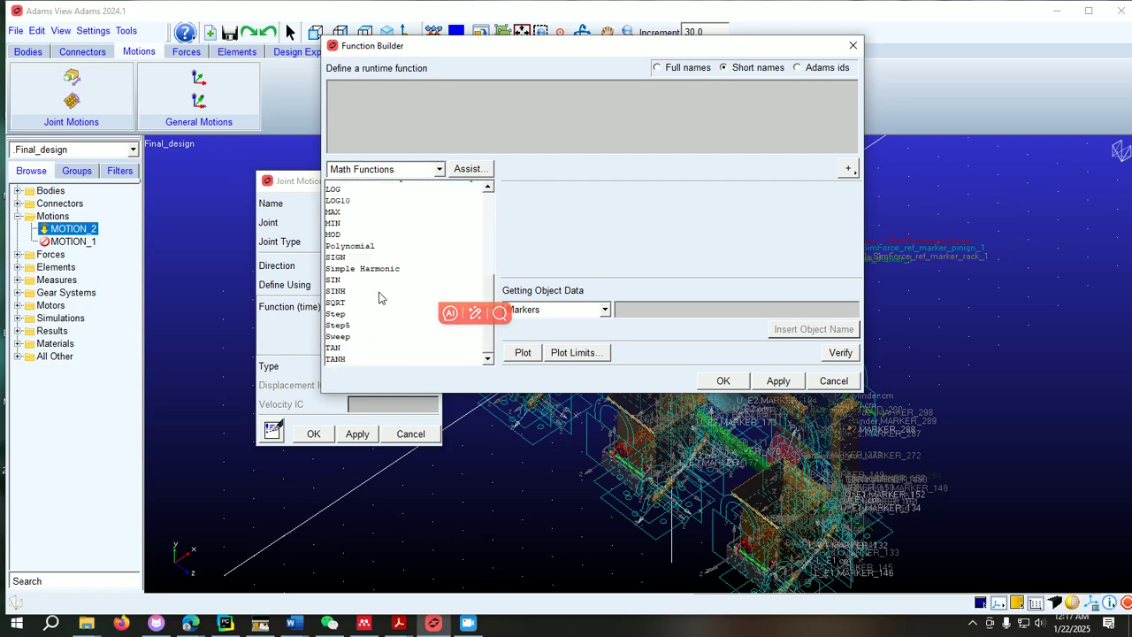
left_click(370, 314)
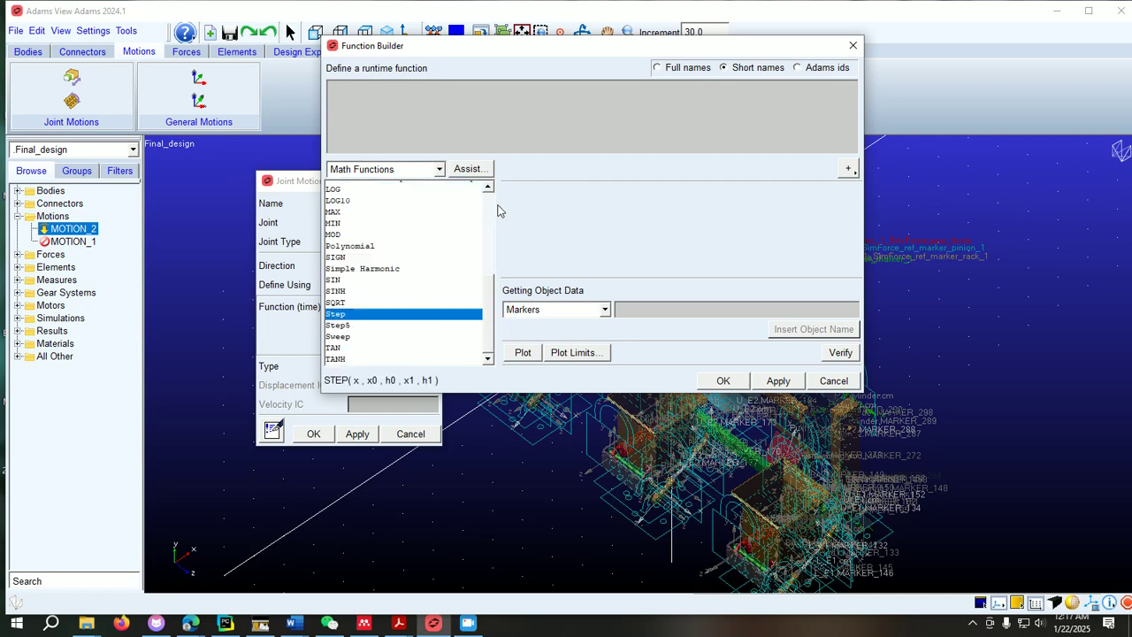
- Use Assist to insert STEP(time, 0.0, 0.0, 1.0, 100.0) and select it
left_click(466, 169)
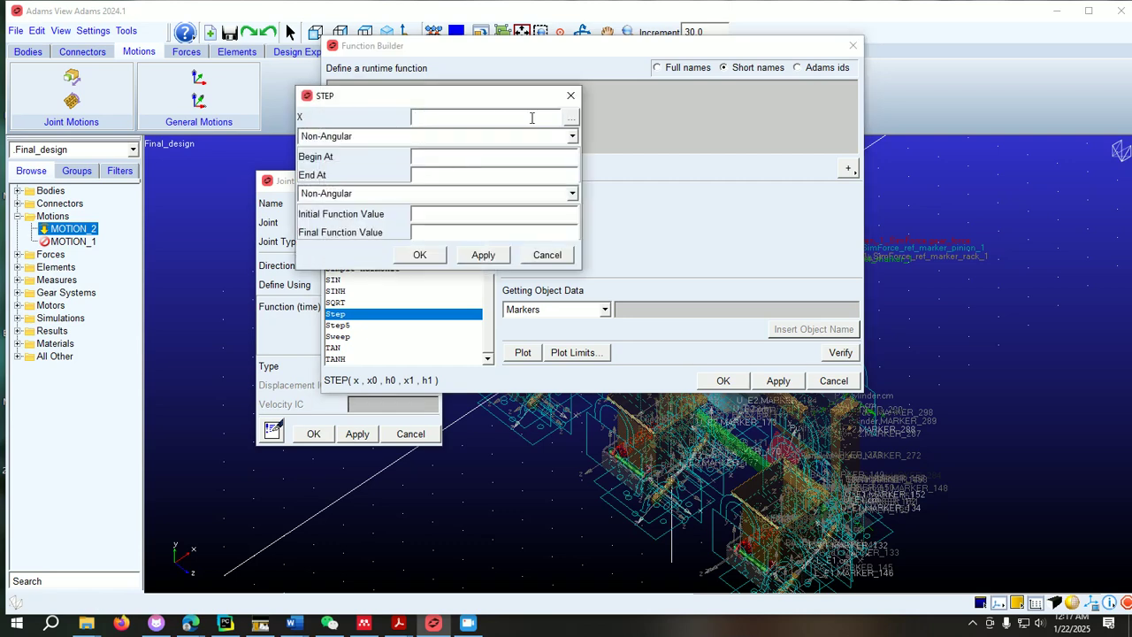
left_click(442, 117)
left_click(436, 156)
left_click(427, 158)
left_click(419, 255)
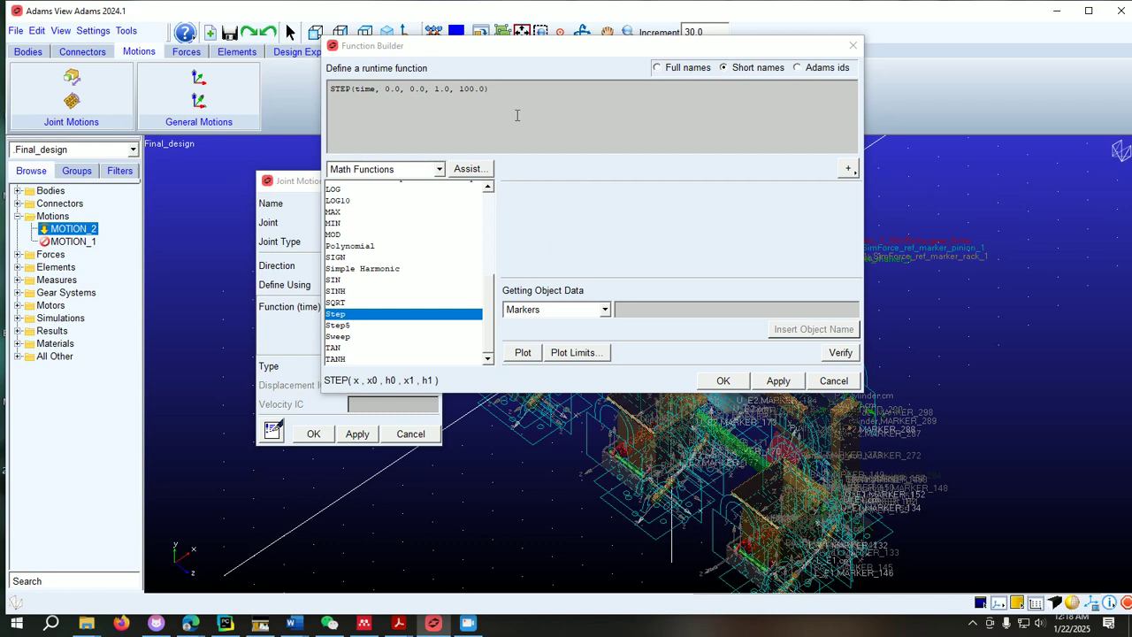
left_click_drag(511, 88, 326, 91)
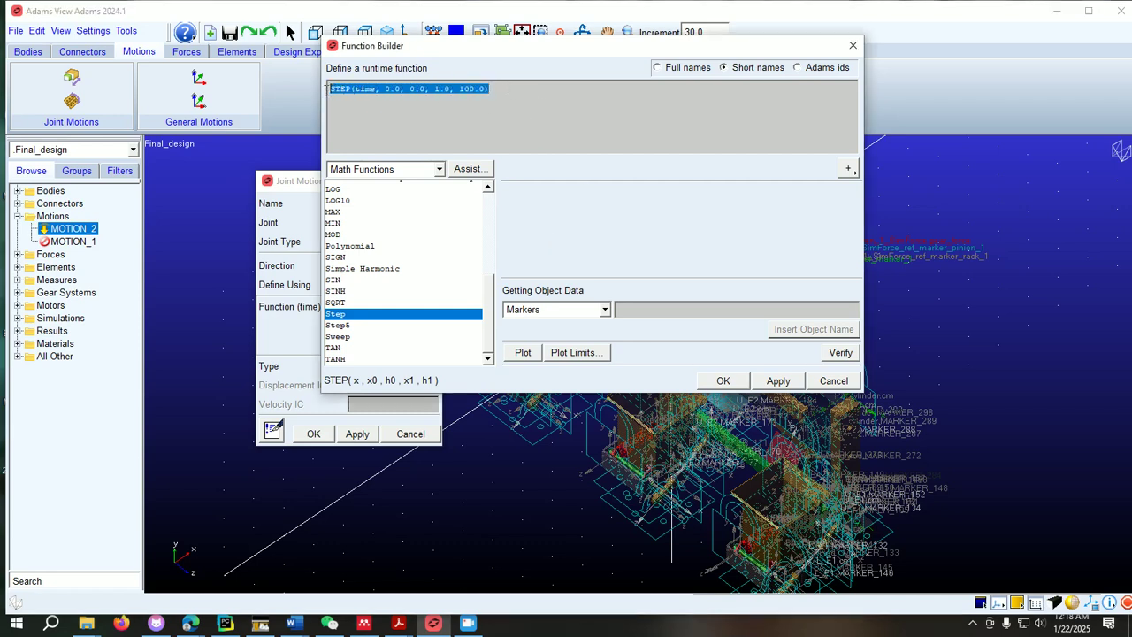
- Copy the STEP term and append a second copy joined with +
right_click(384, 89)
left_click(423, 117)
left_click(505, 88)
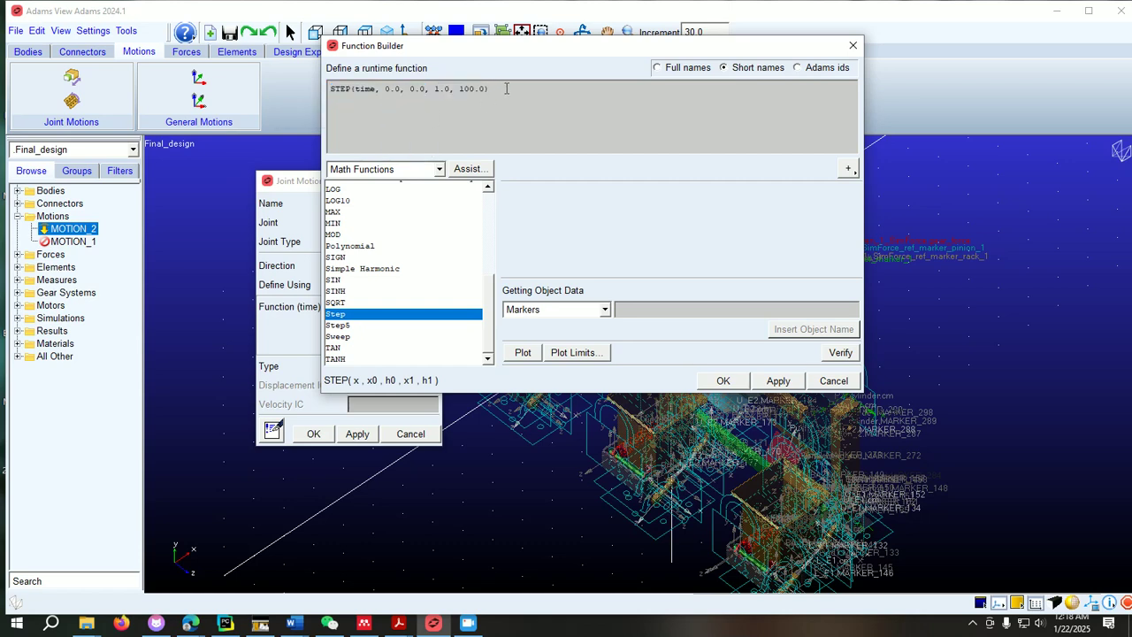
type("+")
key("ctrl+v")
- Edit the second term to STEP(time, 2.0, 0.0, 3.0, -200.0)
left_click(563, 92)
key("BackSpace")
key("BackSpace")
key("BackSpace")
type("3.0")
left_click(602, 91)
key("BackSpace")
type("3")
left_click(554, 89)
key("BackSpace")
type("2")
type("-")
key("BackSpace")
type("2")
- Paste a third term and set it to STEP(time, 4.0, 0.0, 5.0, 100.0)
key("ctrl+v")
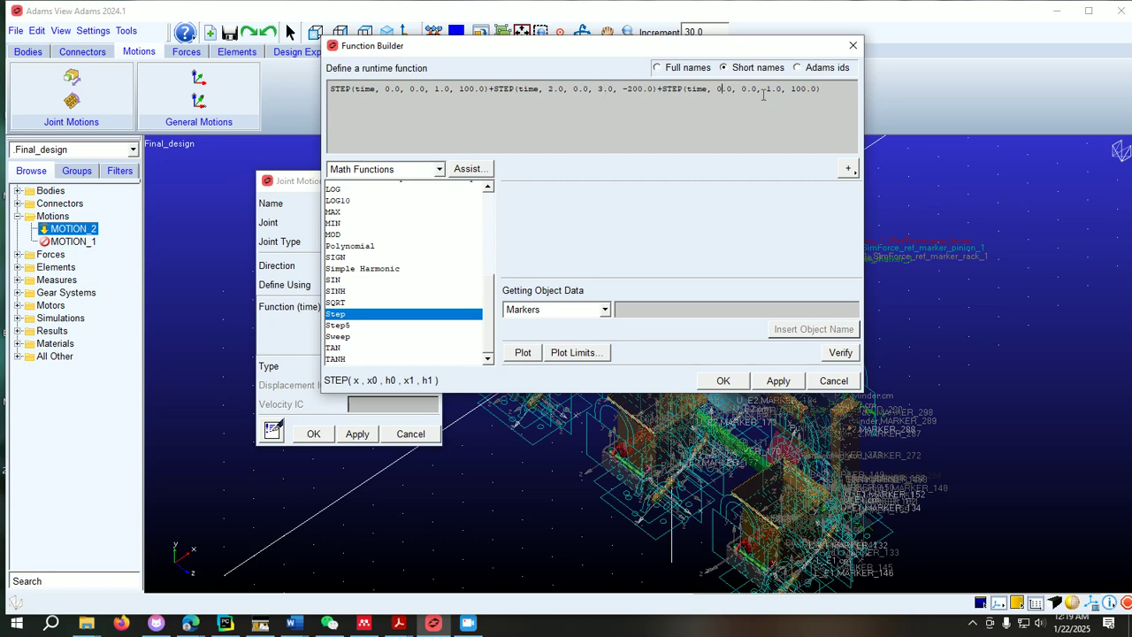
key("BackSpace")
type("4")
key("BackSpace")
type("5")
- Verify the three-step function, accept both dialogs, and show the Simulation tools
left_click(838, 354)
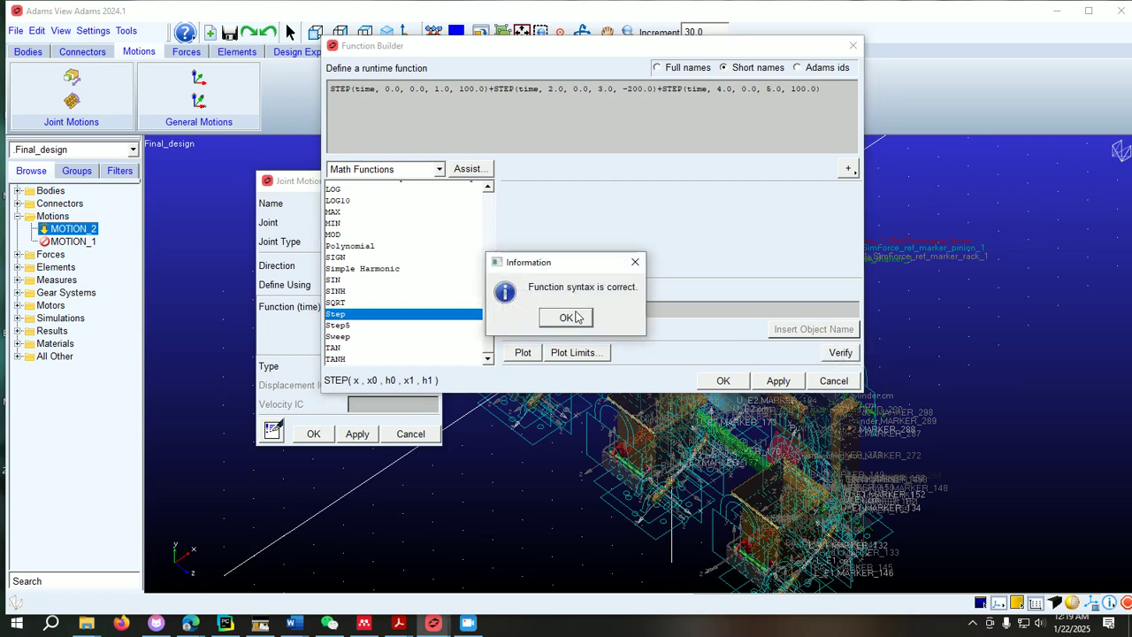
left_click(579, 315)
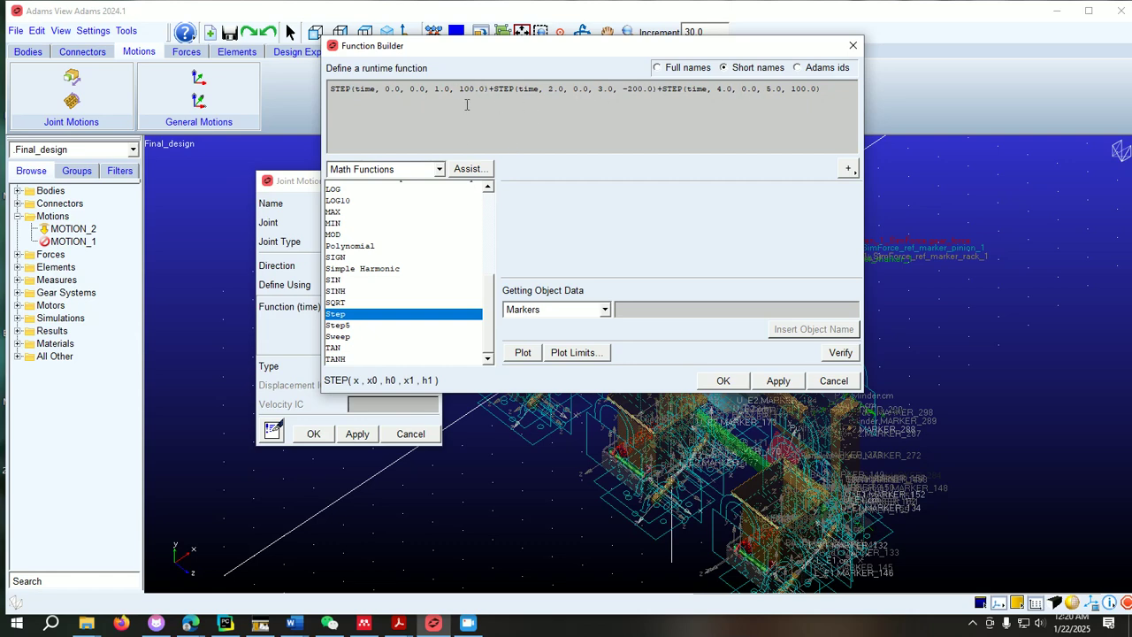
left_click(724, 378)
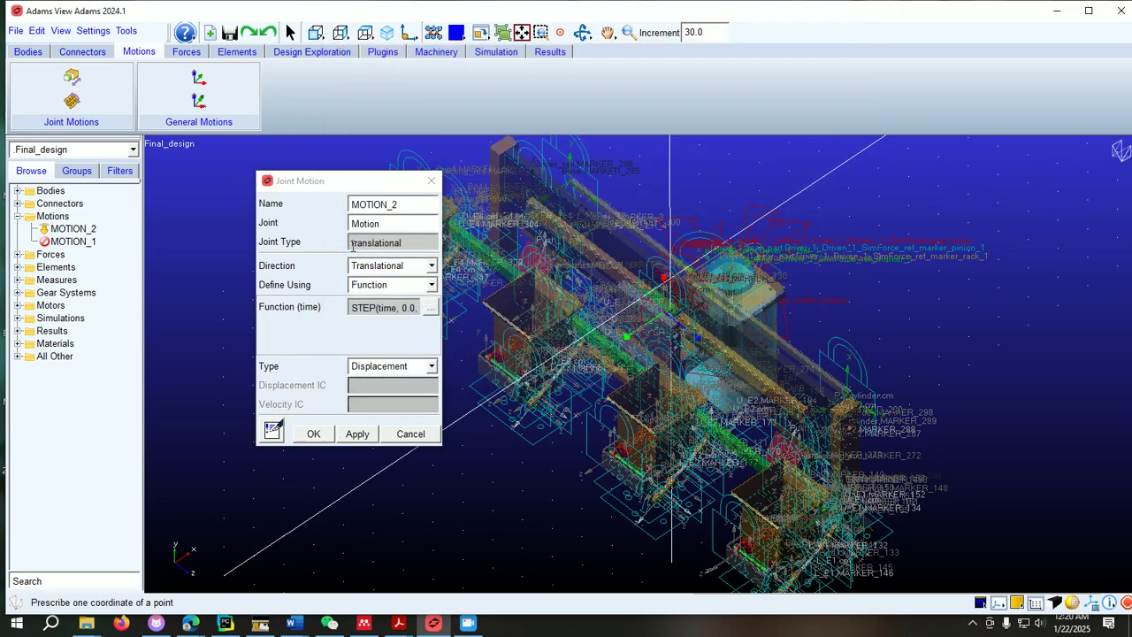
left_click(313, 433)
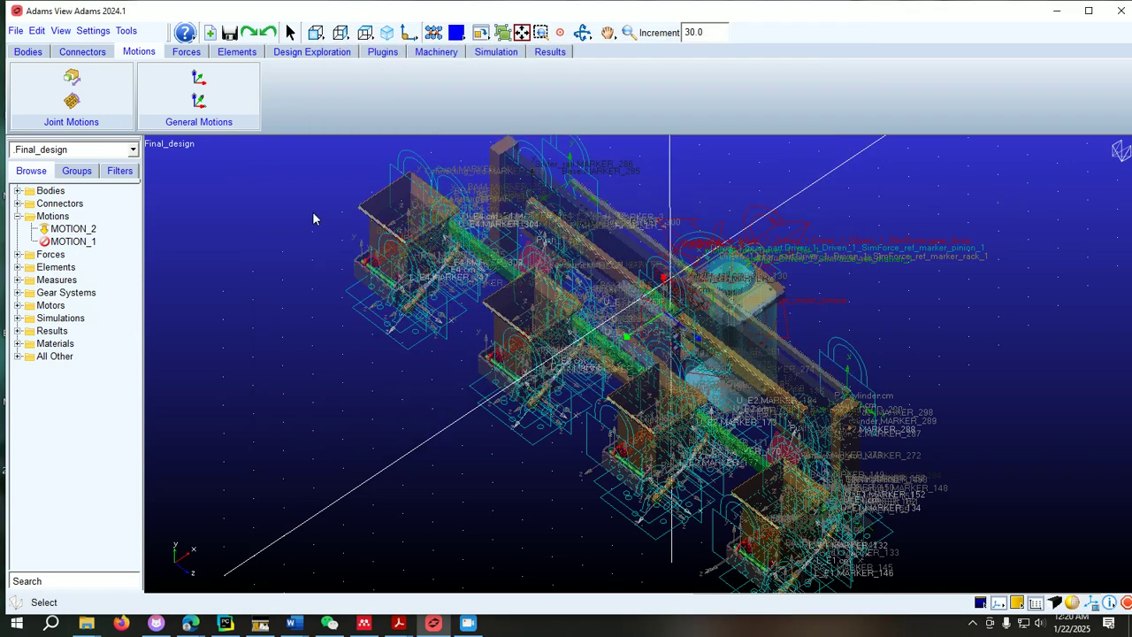
left_click(491, 52)
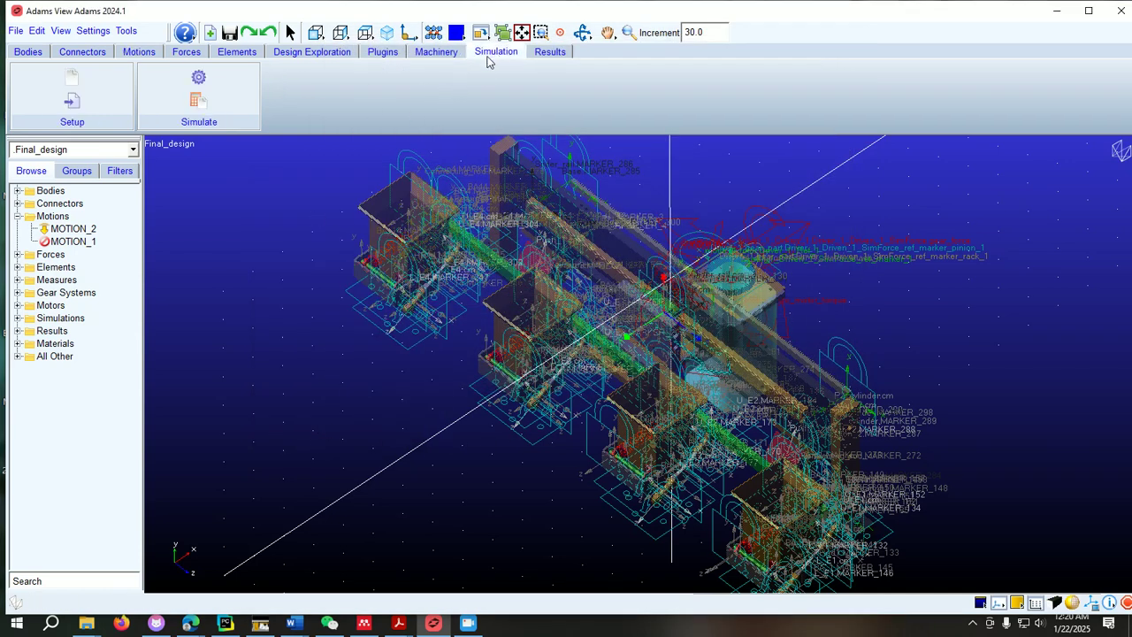
- In Simulation Control, set End Time to 5 and Steps to 1000
left_click(222, 82)
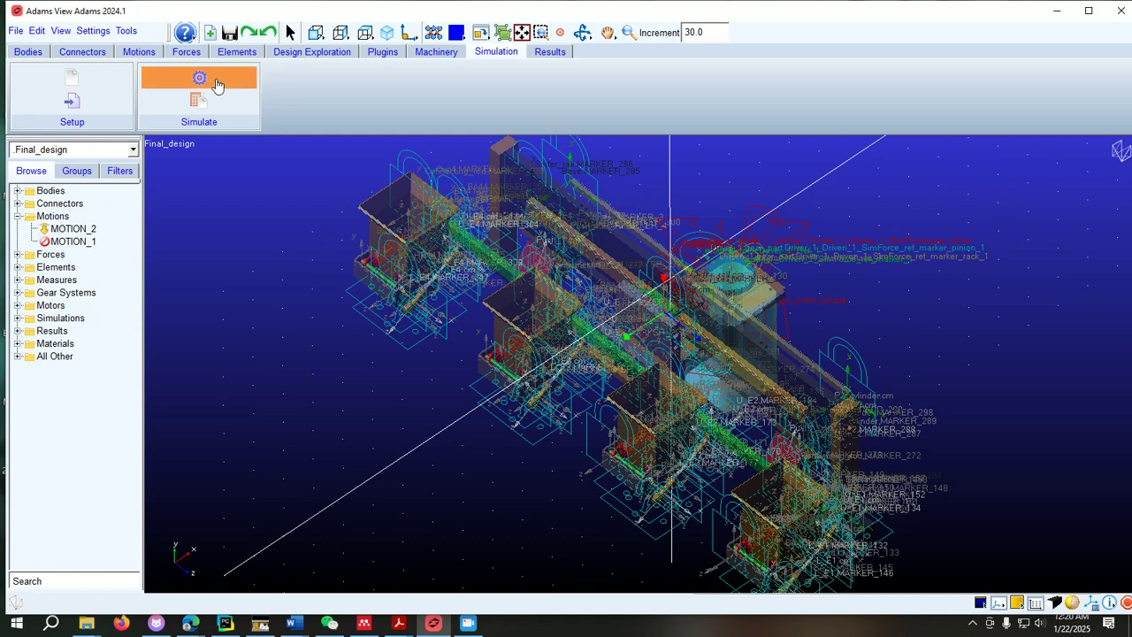
double_click(818, 107)
type("5")
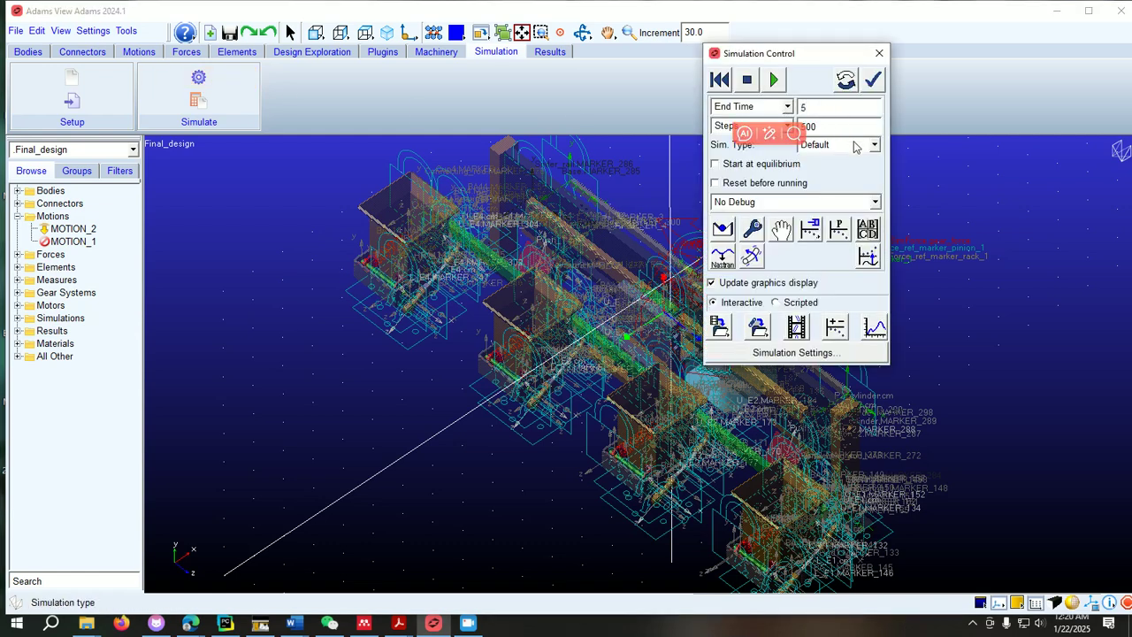
double_click(841, 127)
type("500")
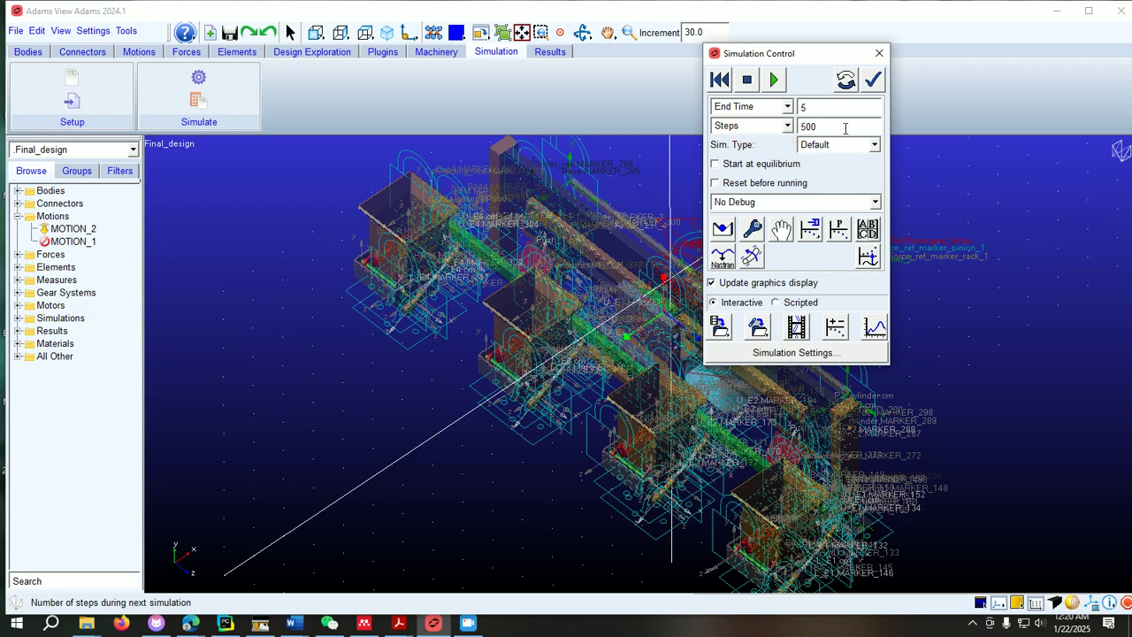
left_click_drag(830, 129, 750, 131)
type("100")
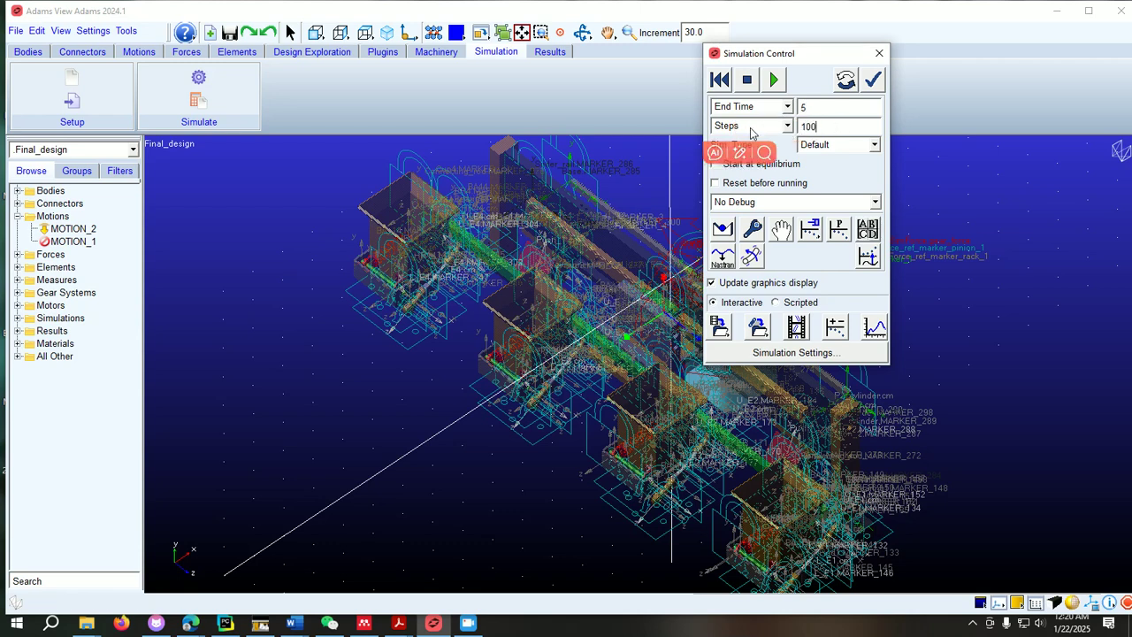
type("0")
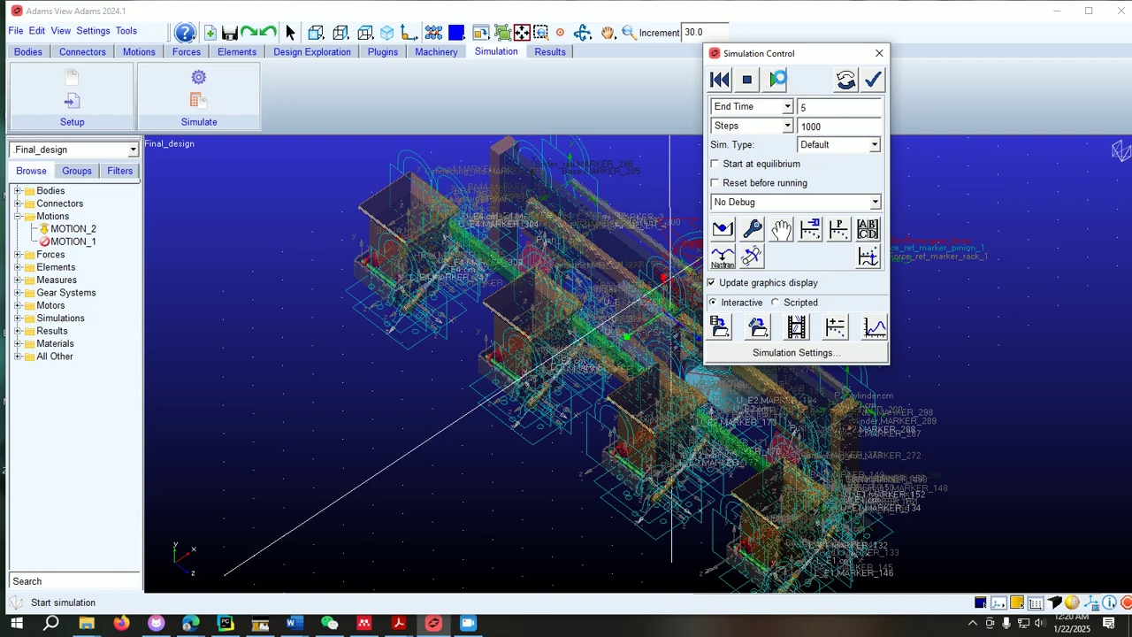
- Run the 5 s, 1000-step simulation, zooming out to watch, then close the Database Navigator
left_click(778, 79)
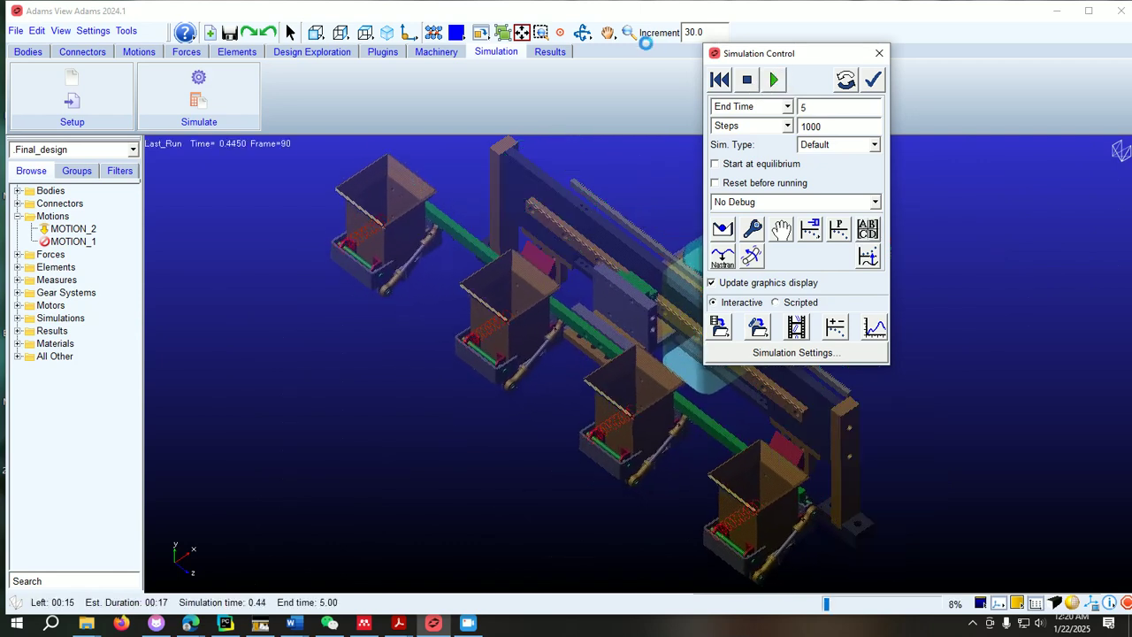
key("z")
left_click_drag(618, 174, 621, 187)
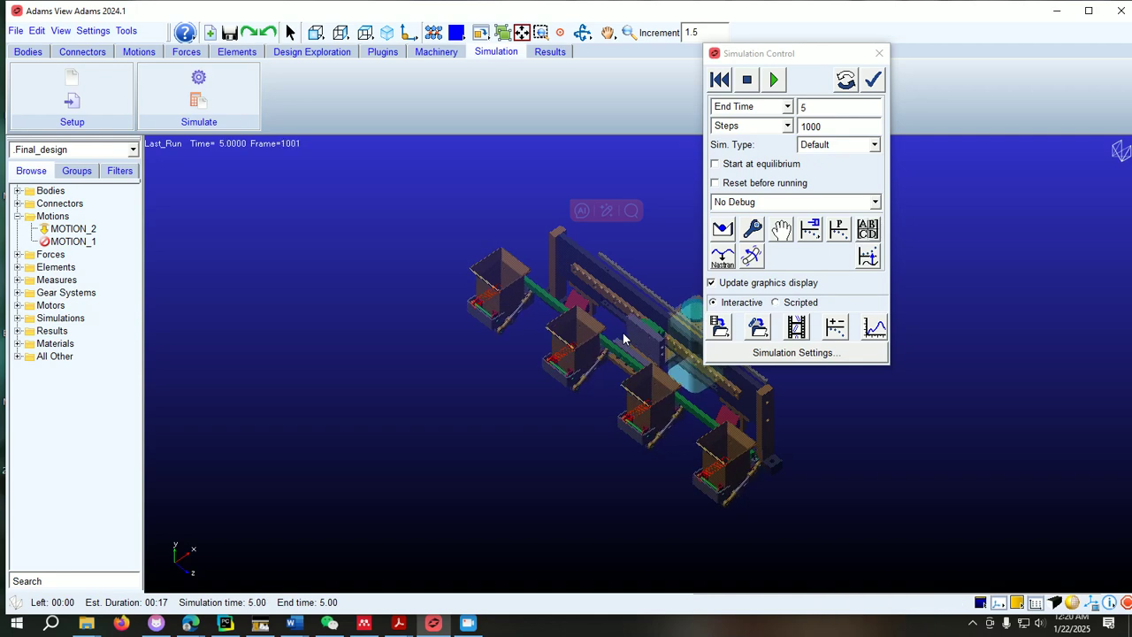
double_click(593, 325)
left_click(250, 37)
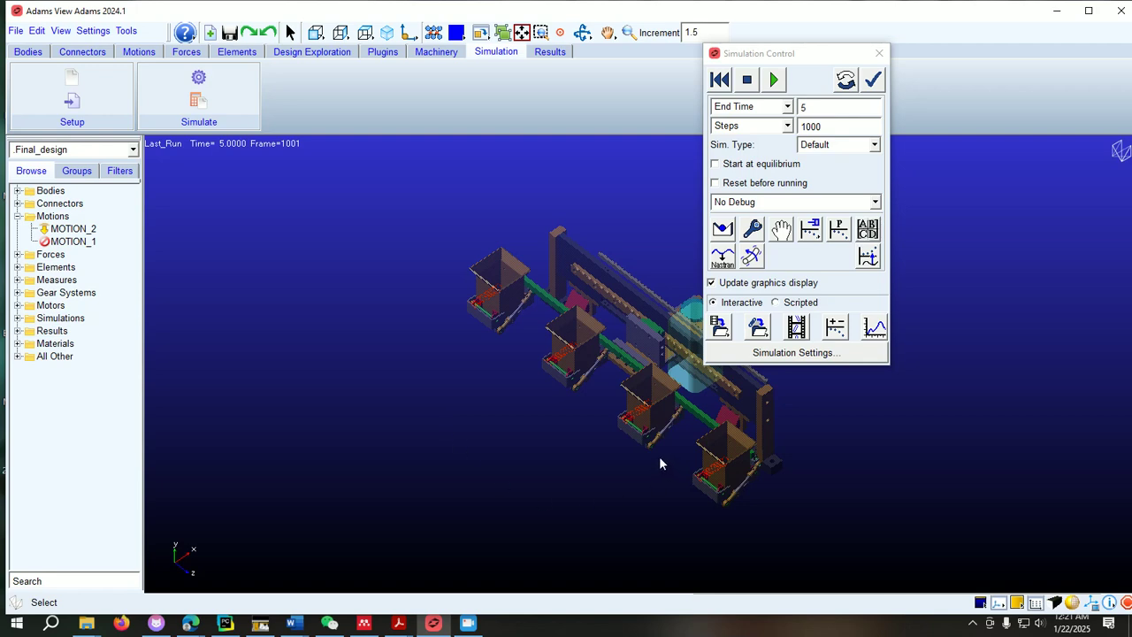
- Open the PostProcessor maximized and set its data Source to Objects
left_click(874, 328)
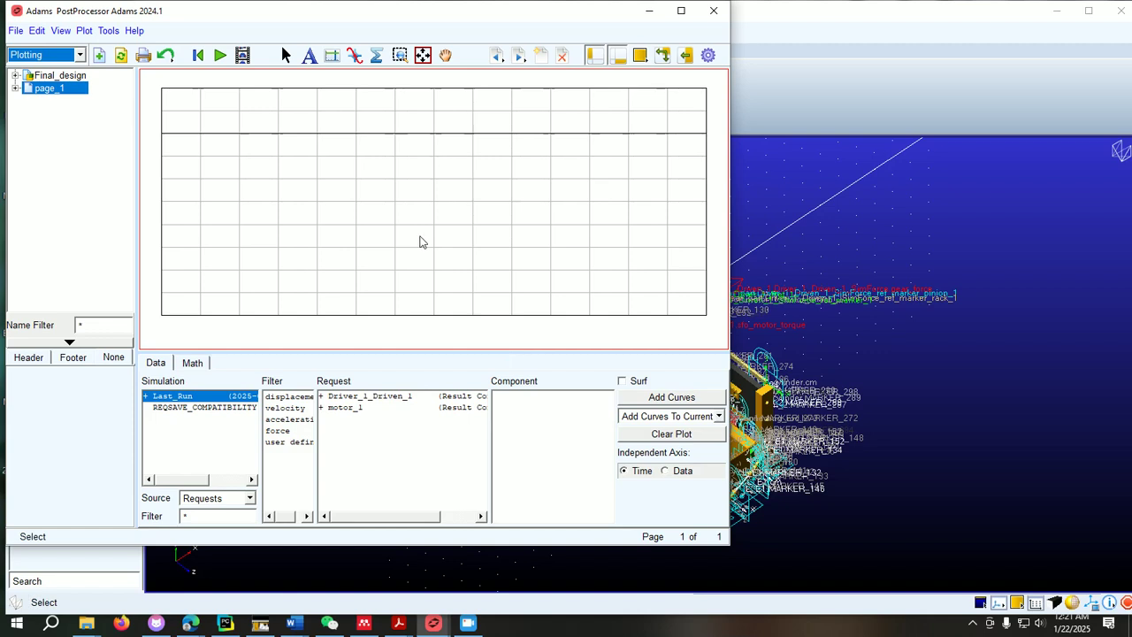
left_click(681, 10)
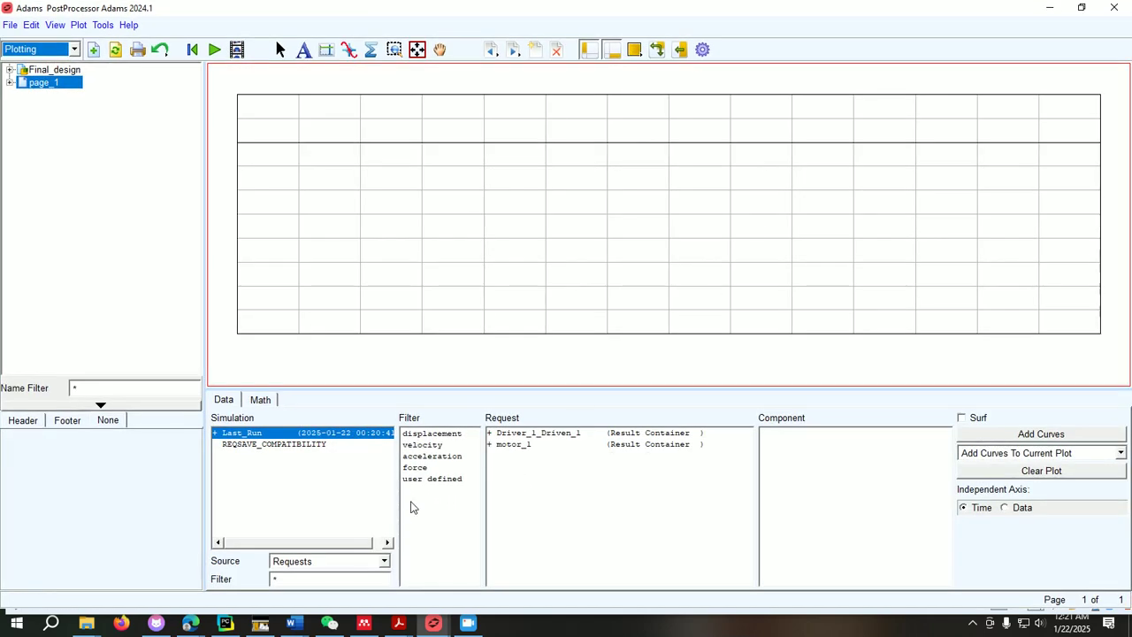
left_click(384, 561)
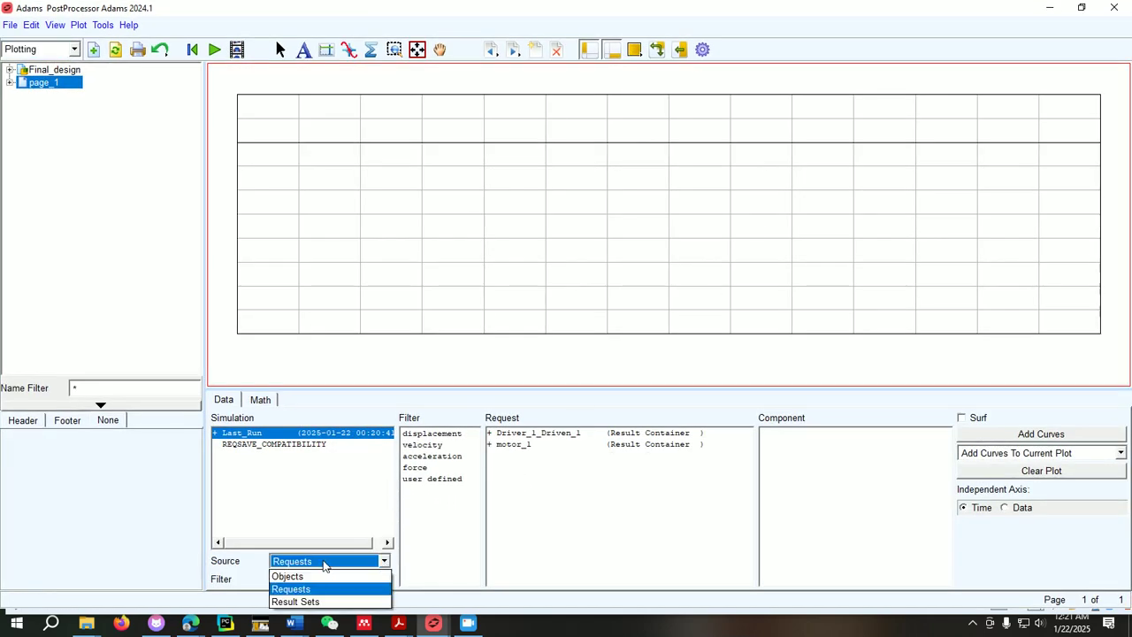
left_click(300, 573)
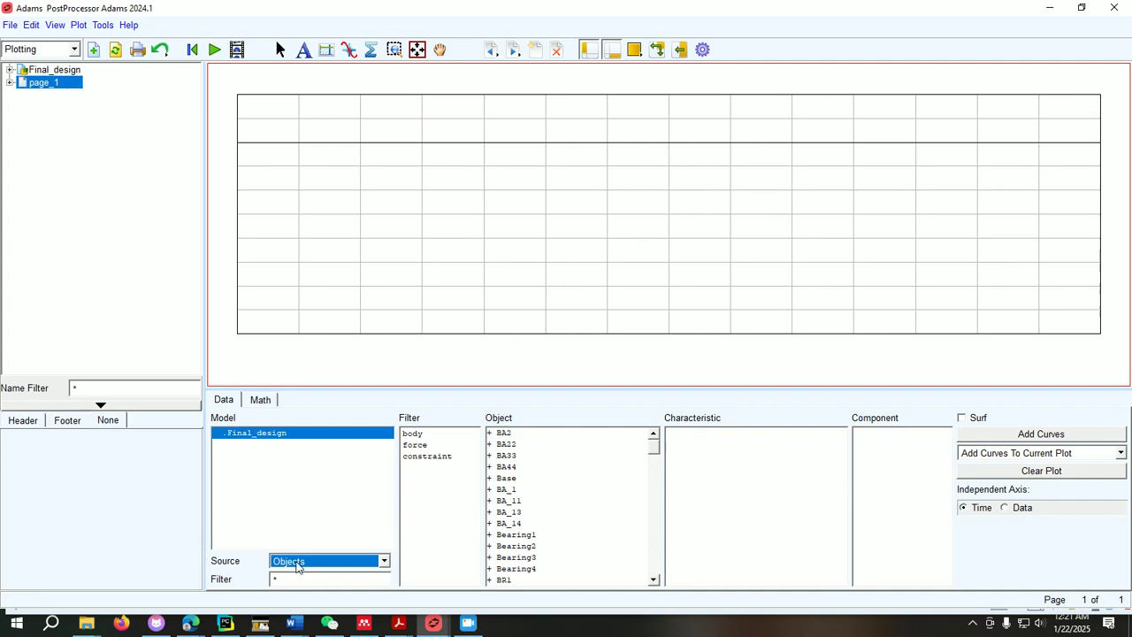
- Plot the Slider_rail body's centre-of-mass Z position curve, then clear the plot
left_click(425, 435)
left_click_drag(656, 462, 650, 551)
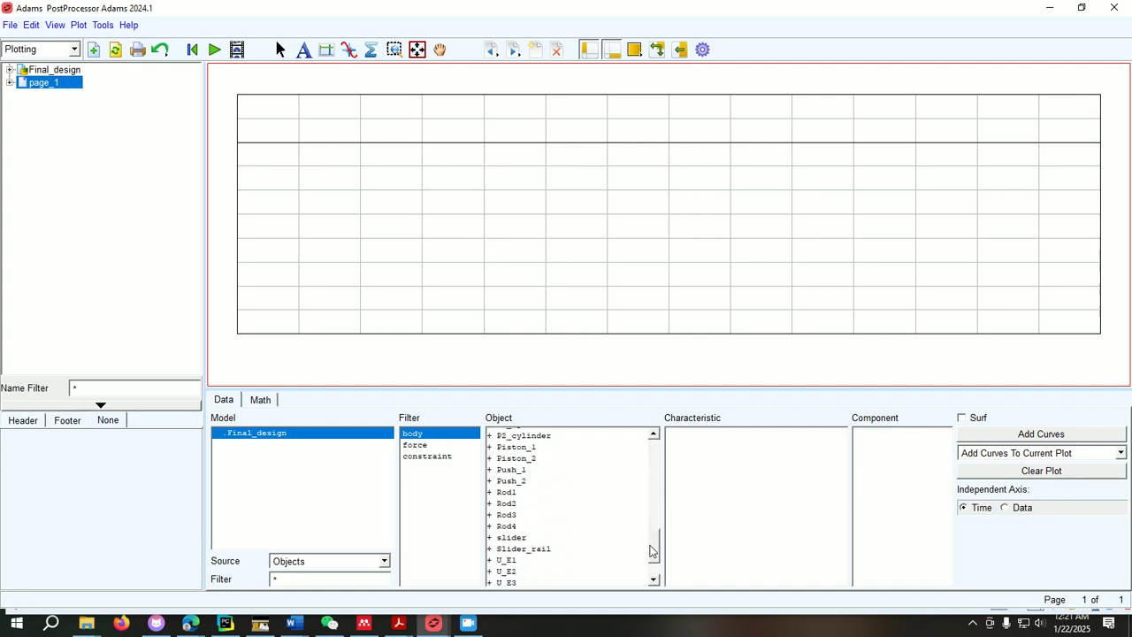
left_click(538, 550)
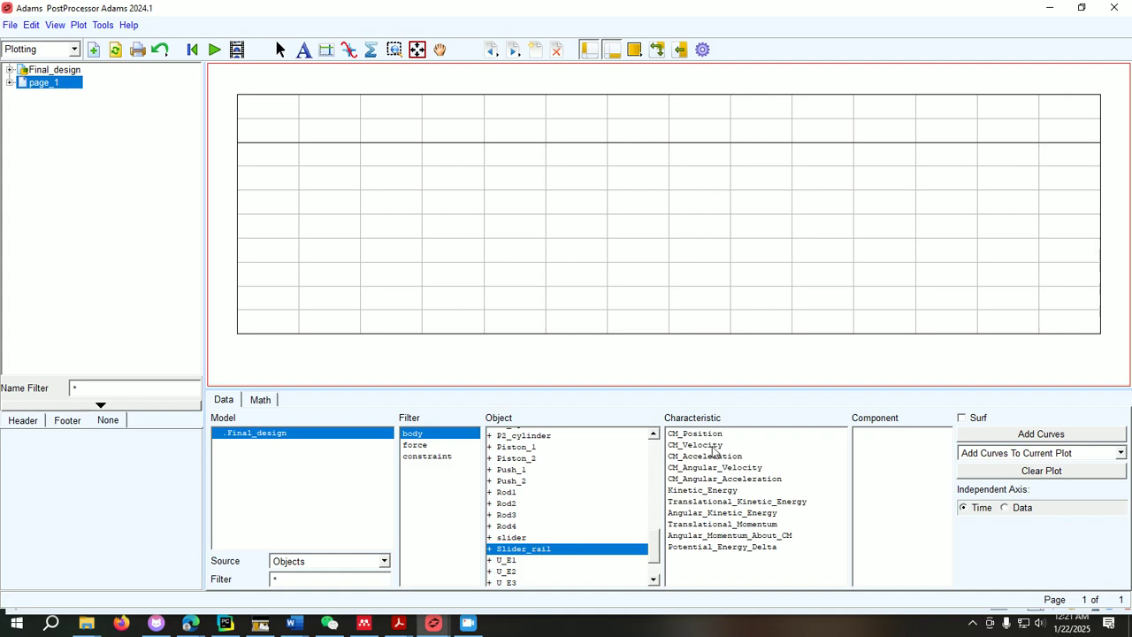
left_click(700, 435)
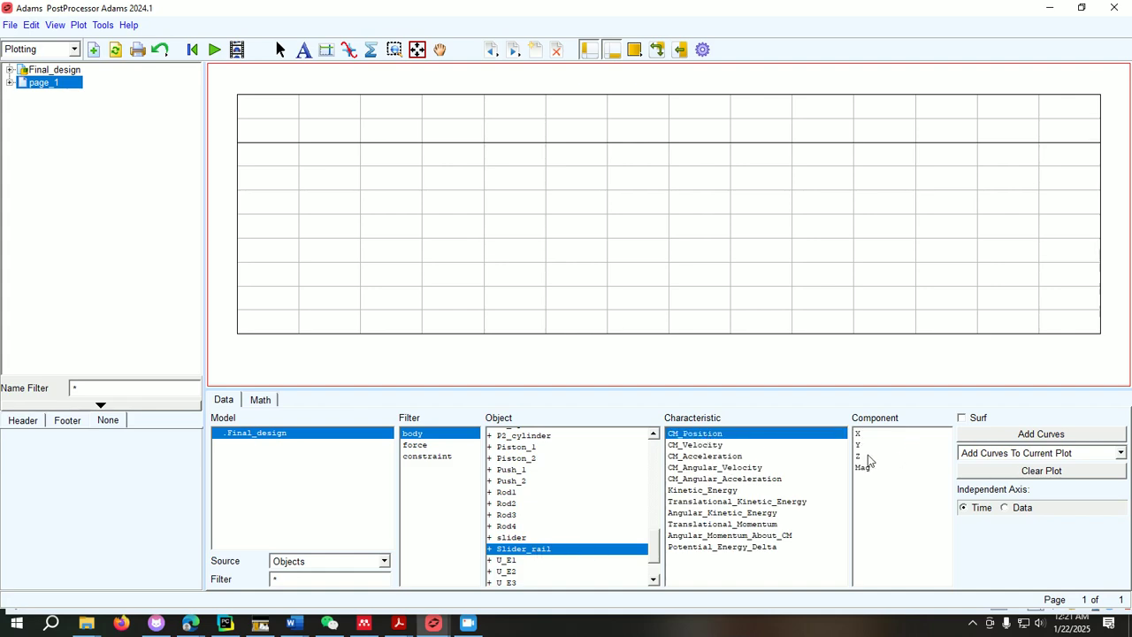
left_click(862, 456)
left_click(982, 437)
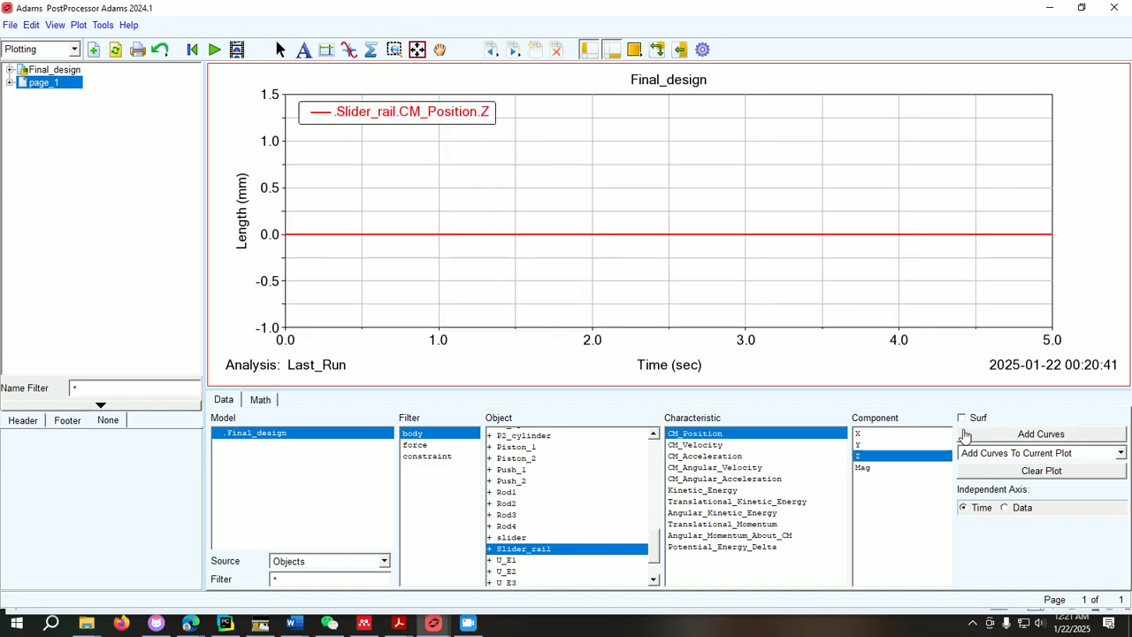
left_click(984, 472)
- Plot Slider_rail's X position curve, clear it, then plot its Y position curve
left_click(860, 433)
left_click(977, 437)
left_click(977, 471)
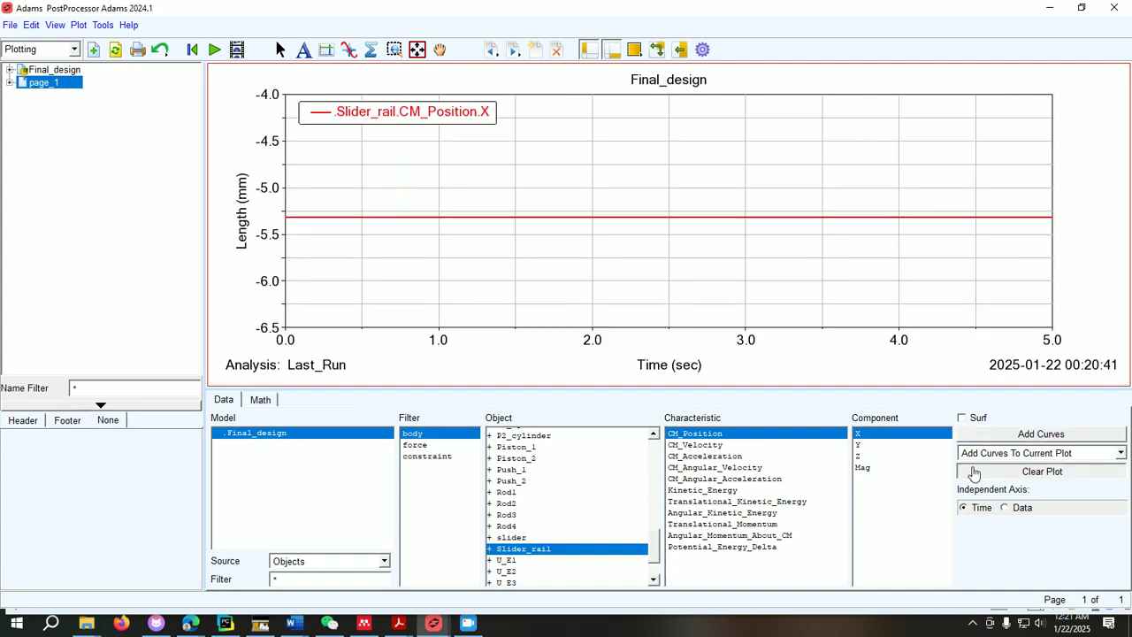
left_click(866, 445)
left_click(982, 437)
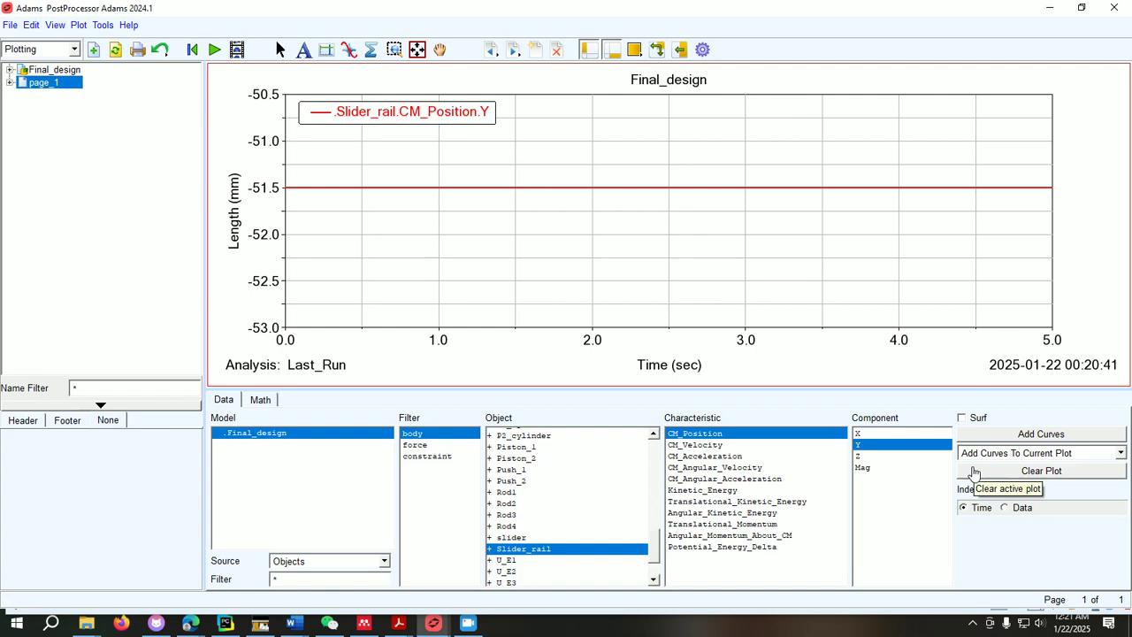
- Plot the slider body's Y position and position magnitude curves, clearing the plot after each
left_click(533, 538)
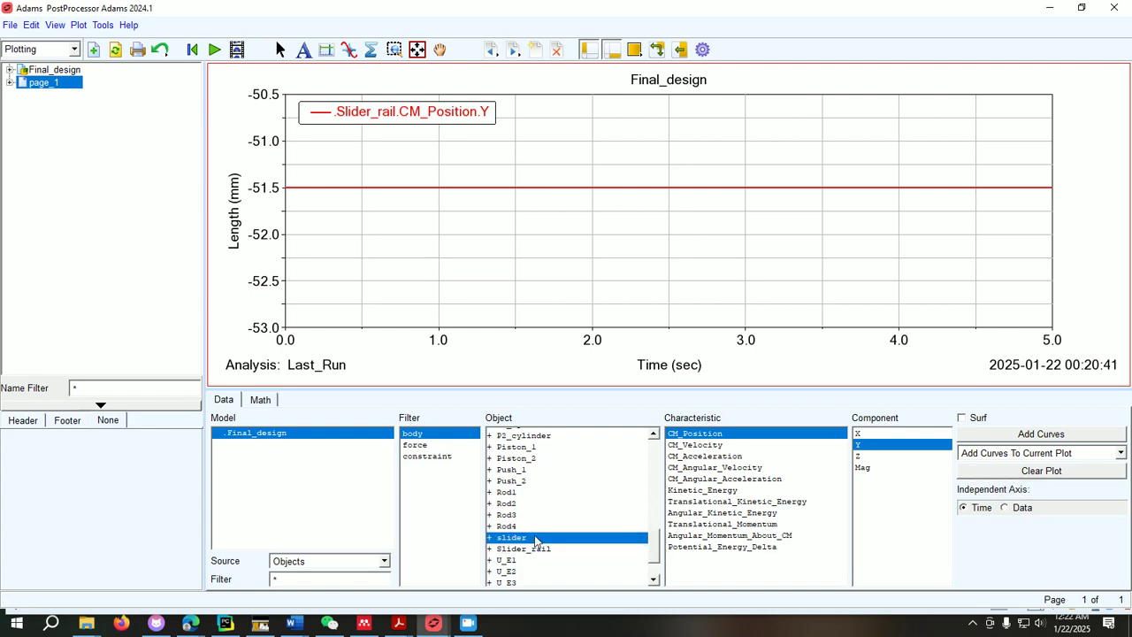
left_click(987, 434)
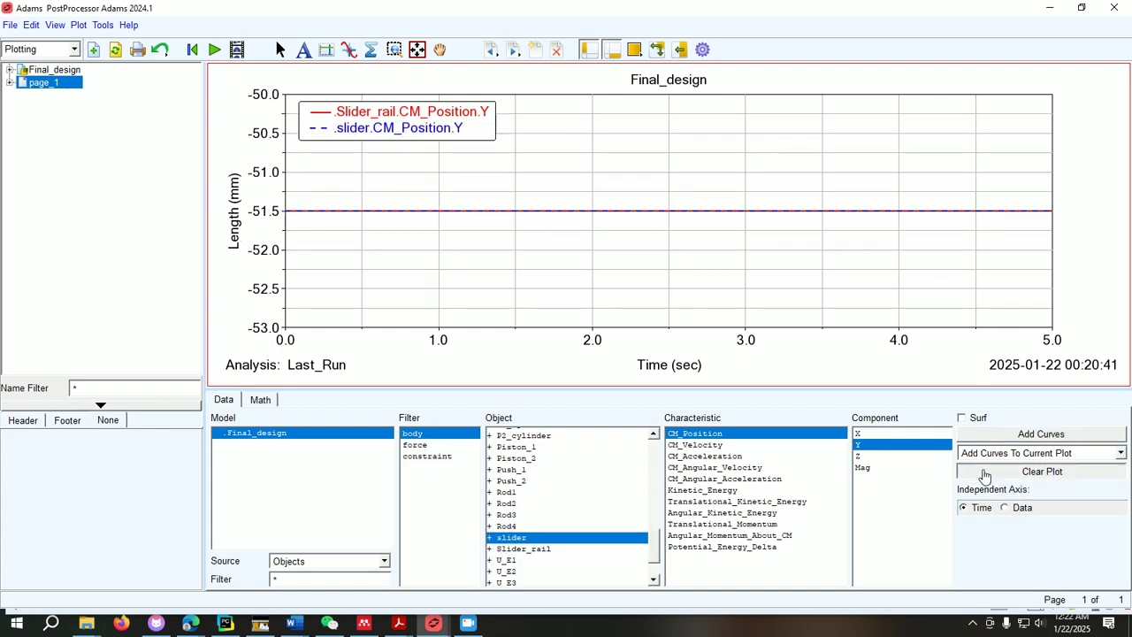
left_click(984, 471)
left_click(862, 467)
left_click(981, 434)
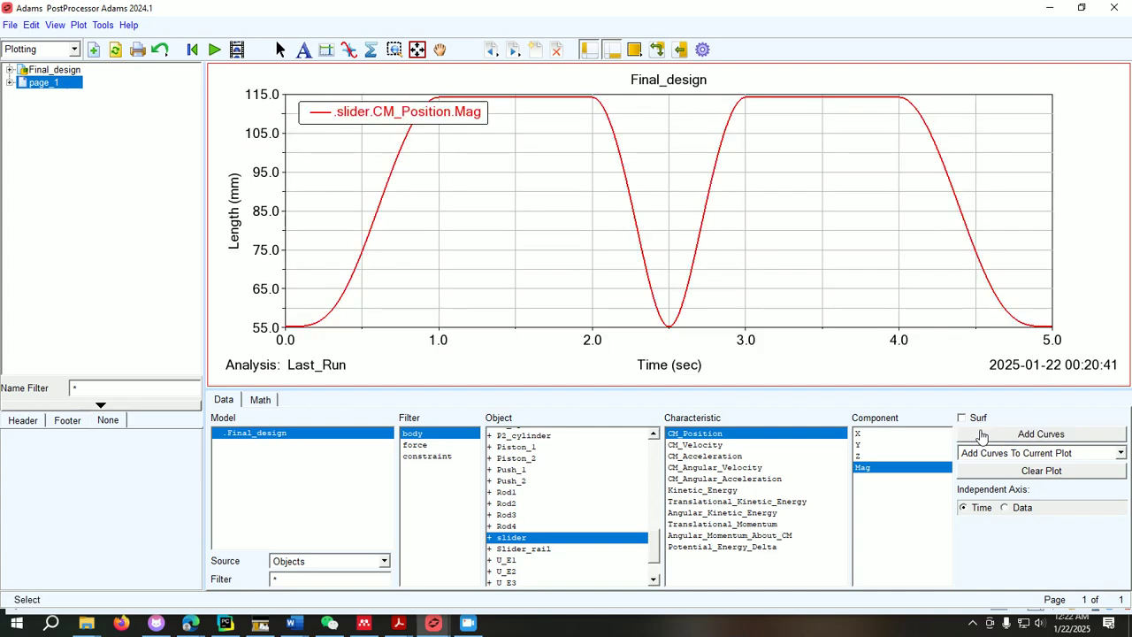
left_click(883, 455)
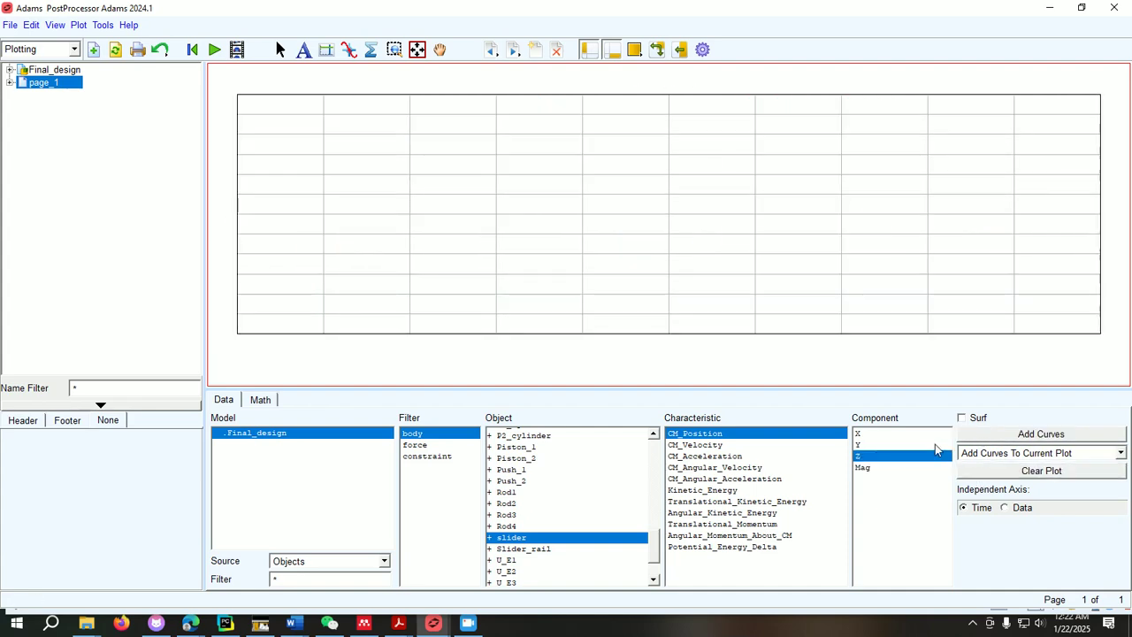
- Add the slider's Z CM_Position, CM_Velocity and CM_Acceleration curves to the same plot
left_click(976, 435)
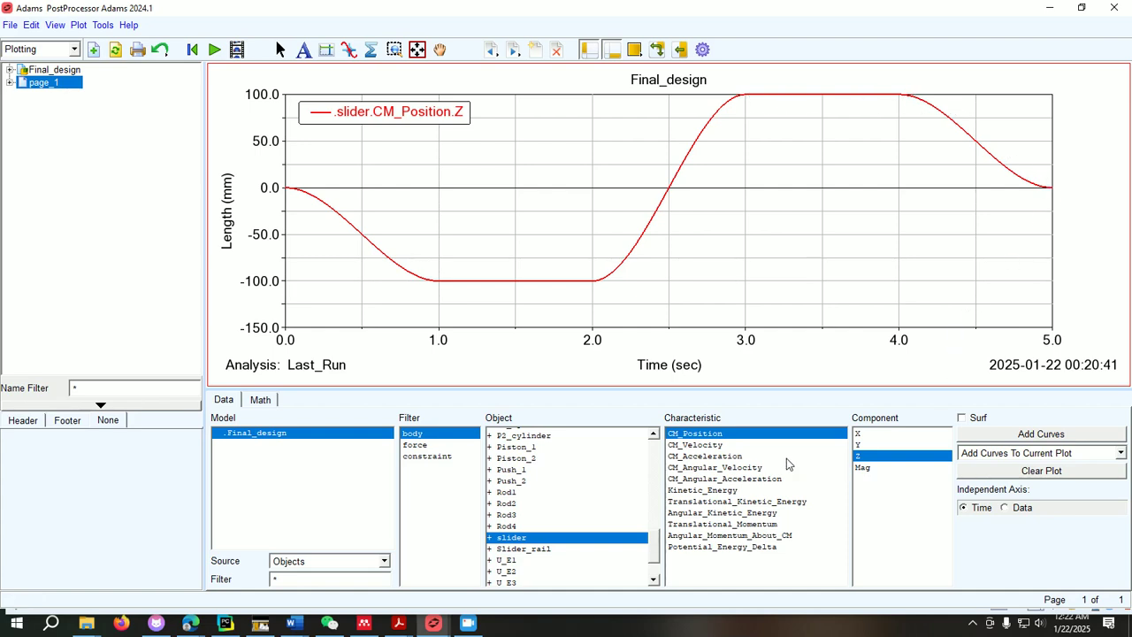
left_click(718, 446)
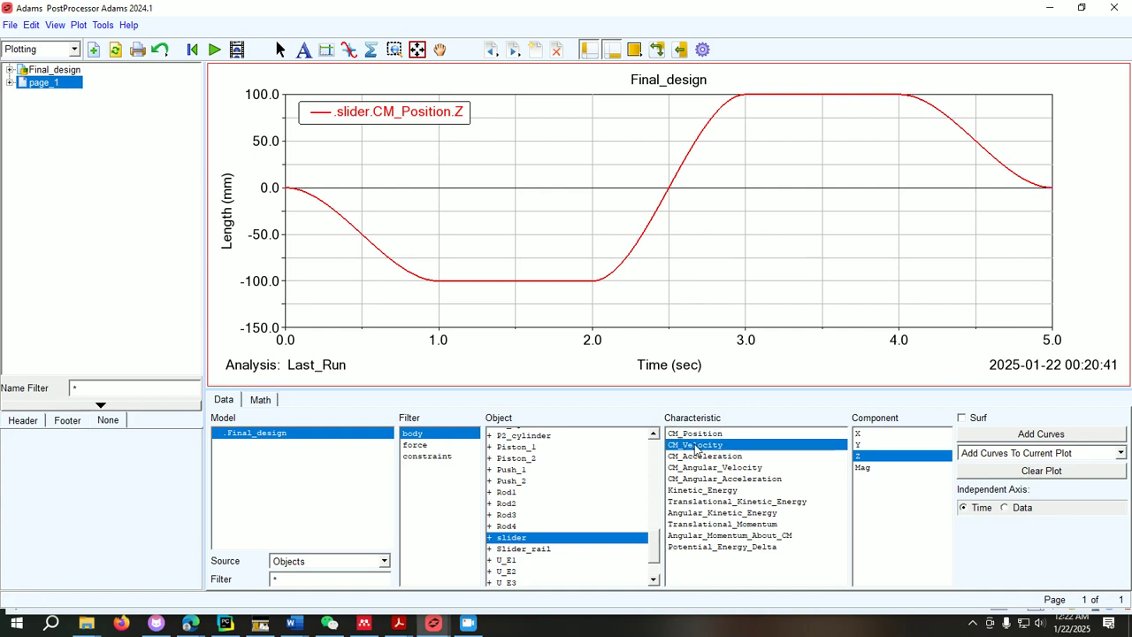
left_click(1041, 436)
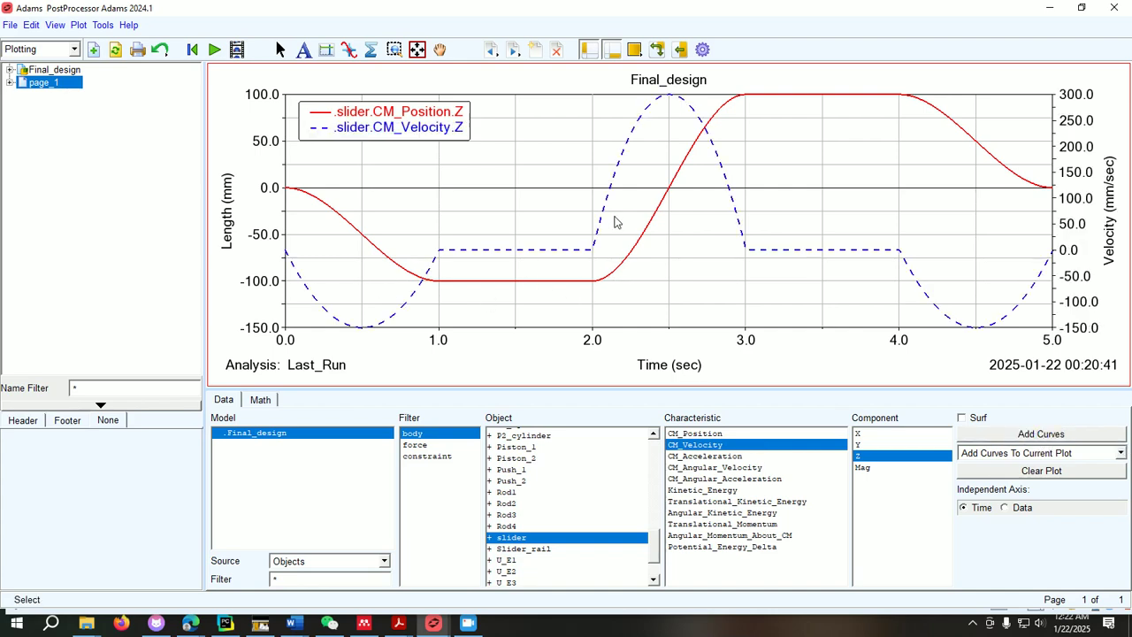
left_click(703, 456)
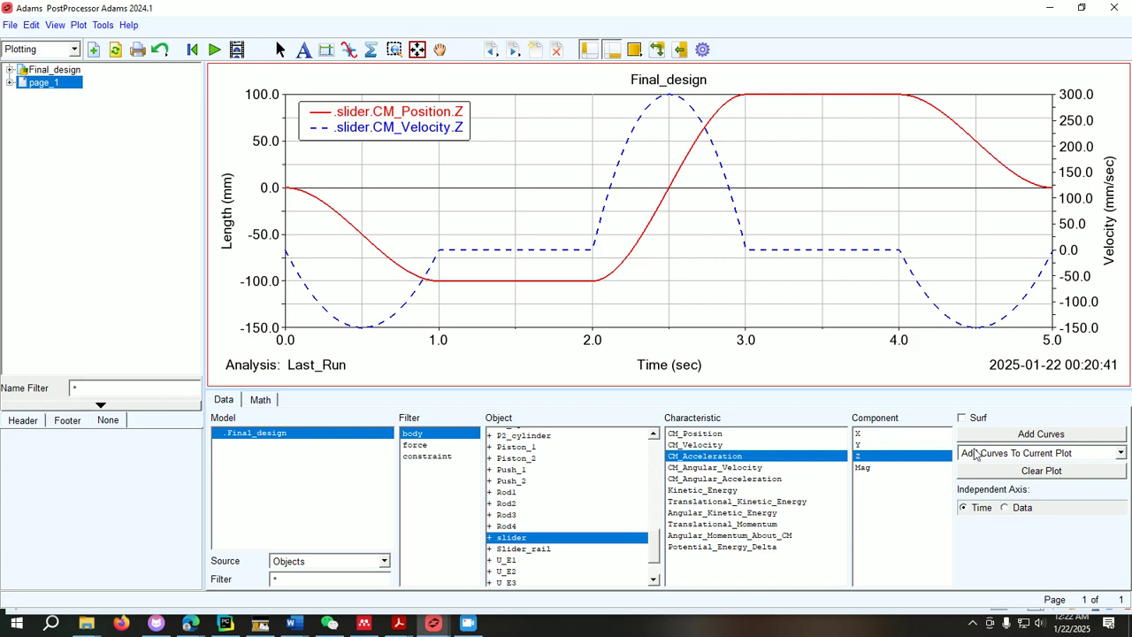
left_click(1026, 436)
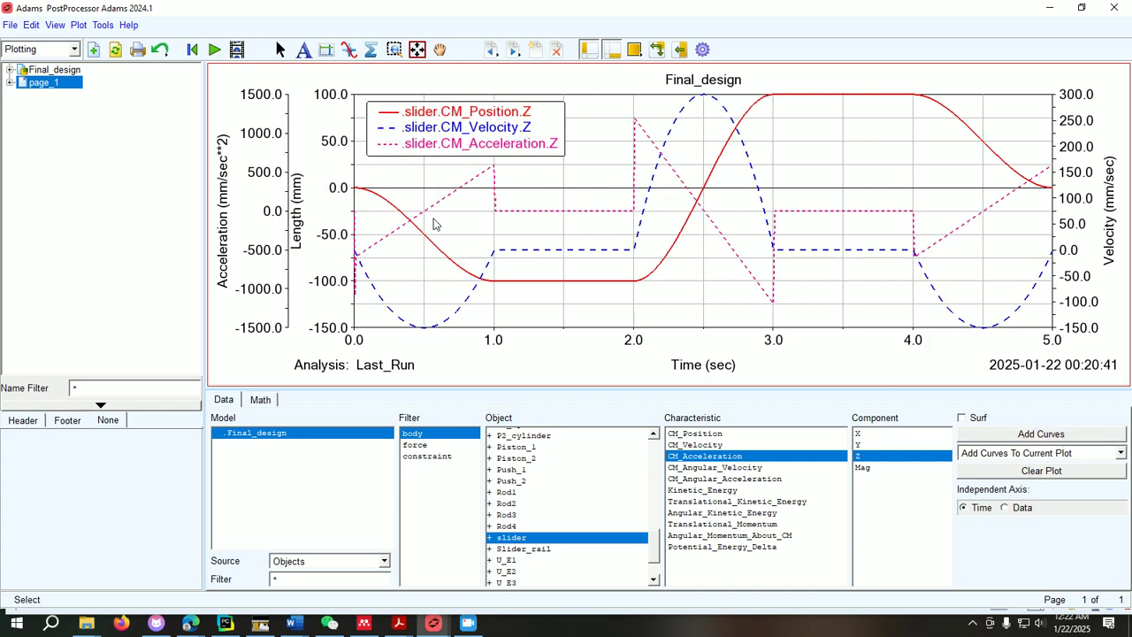